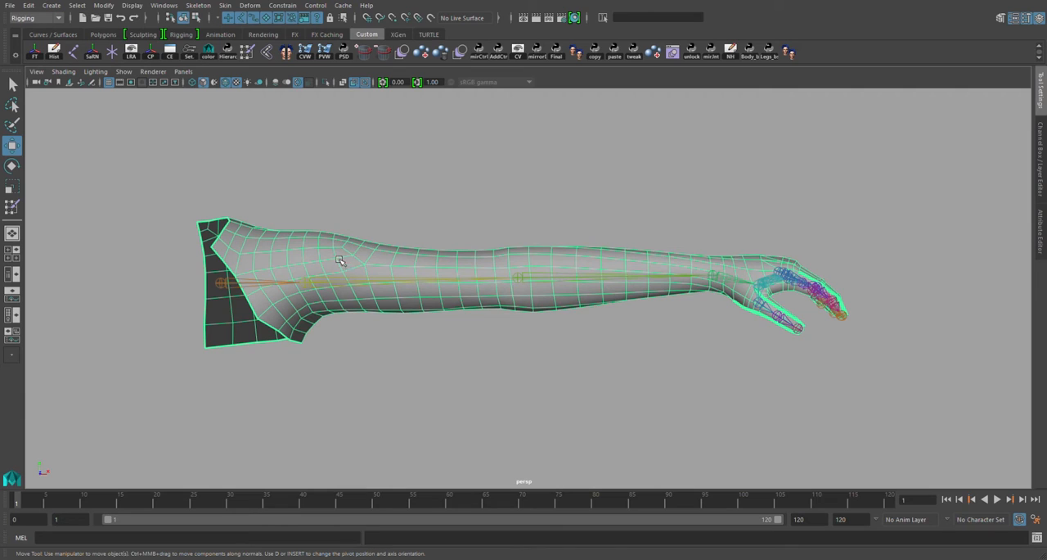
Flood the entire arm mesh with a tempClavicle_bnd skin weight of 1 using the Replace operation
{"action": "key", "text": "y"}
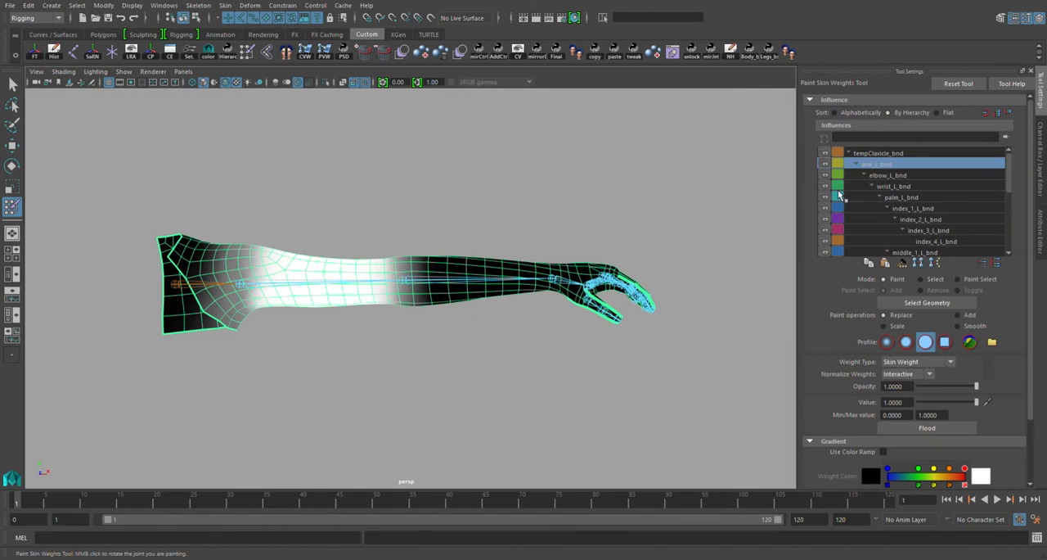
{"action": "left_click", "coordinate": [876, 155]}
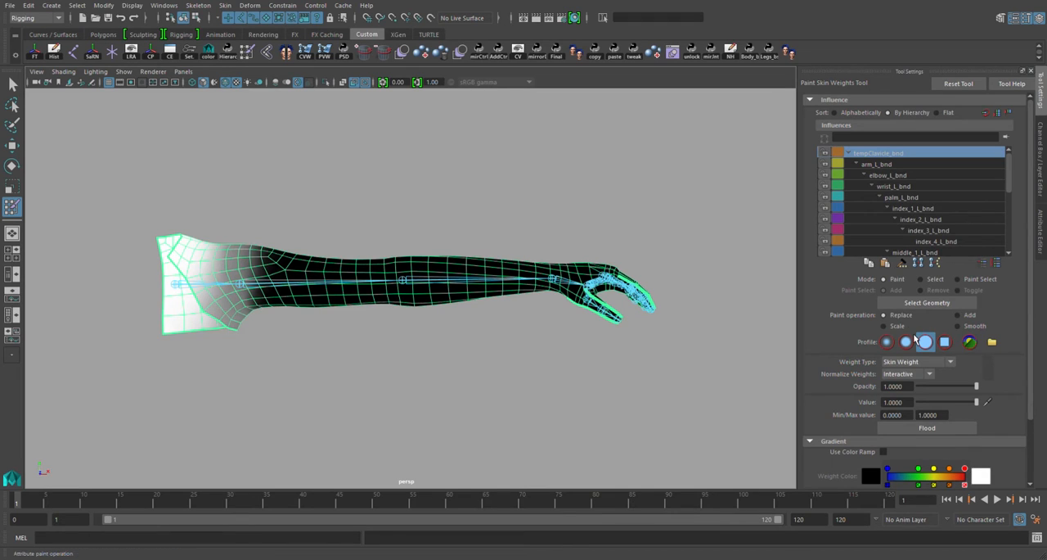
{"action": "left_click", "coordinate": [928, 429]}
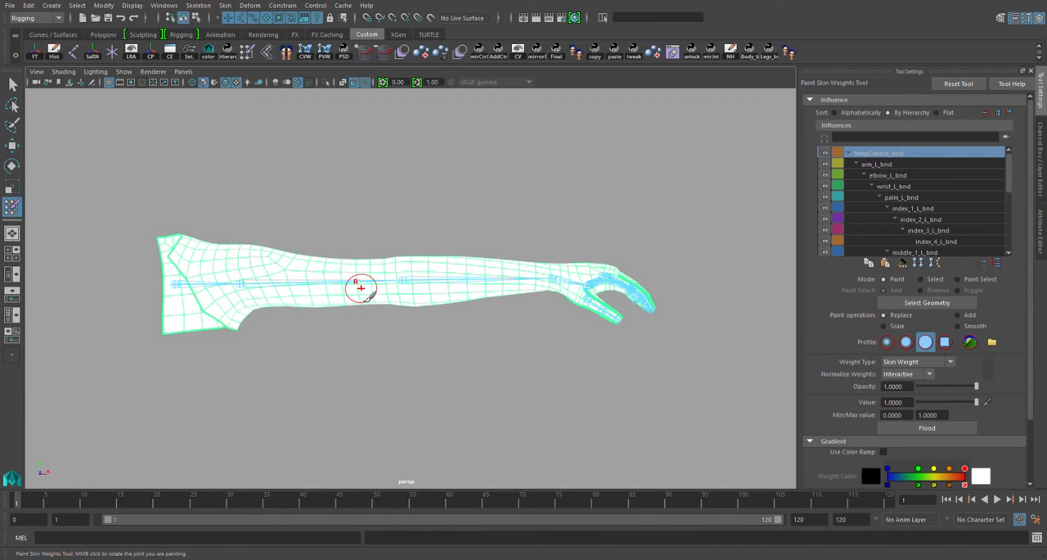
Pose the arm joint rotated straight down at frame 20 as a test animation and return to frame 1
{"action": "key", "text": "w"}
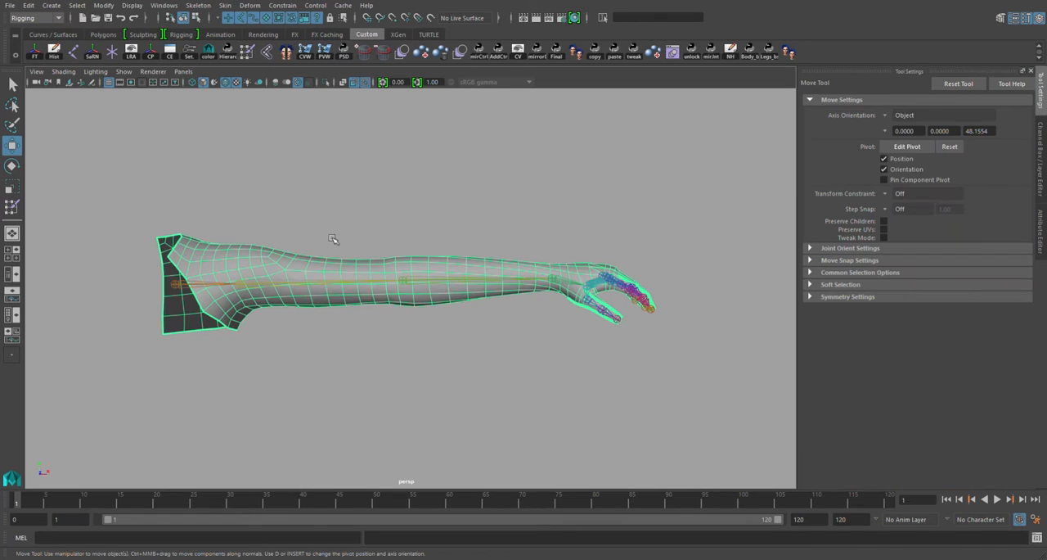
{"action": "left_click_drag", "start_coordinate": [305, 267], "coordinate": [323, 320]}
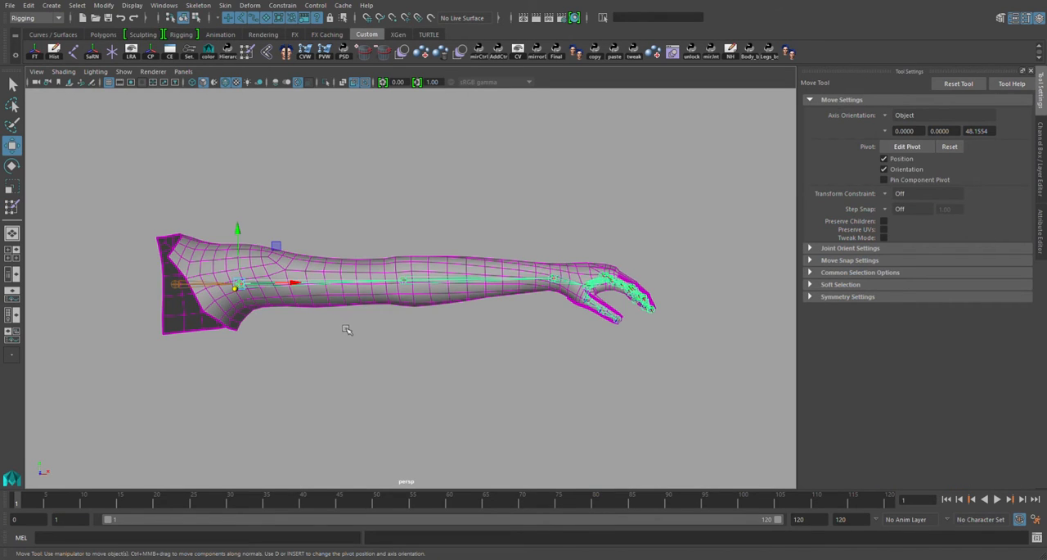
{"action": "left_click", "coordinate": [157, 503]}
{"action": "key", "text": "e"}
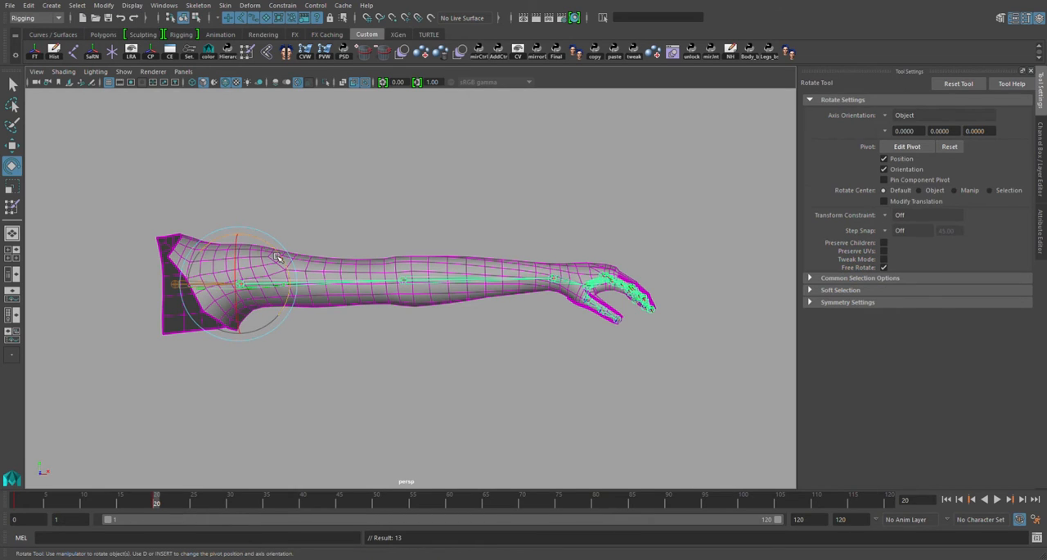
{"action": "left_click_drag", "start_coordinate": [279, 256], "coordinate": [295, 332]}
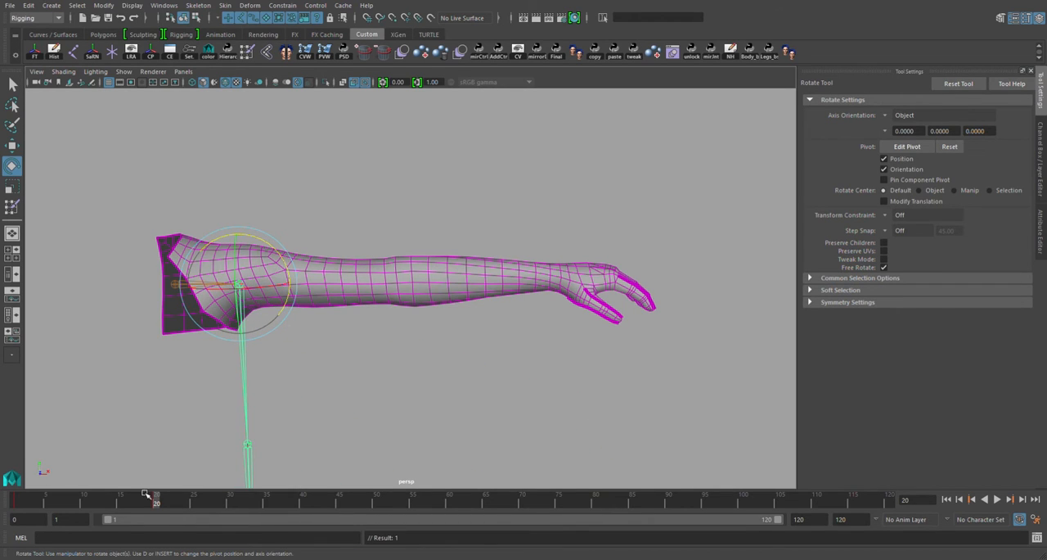
{"action": "left_click_drag", "start_coordinate": [162, 507], "coordinate": [17, 504]}
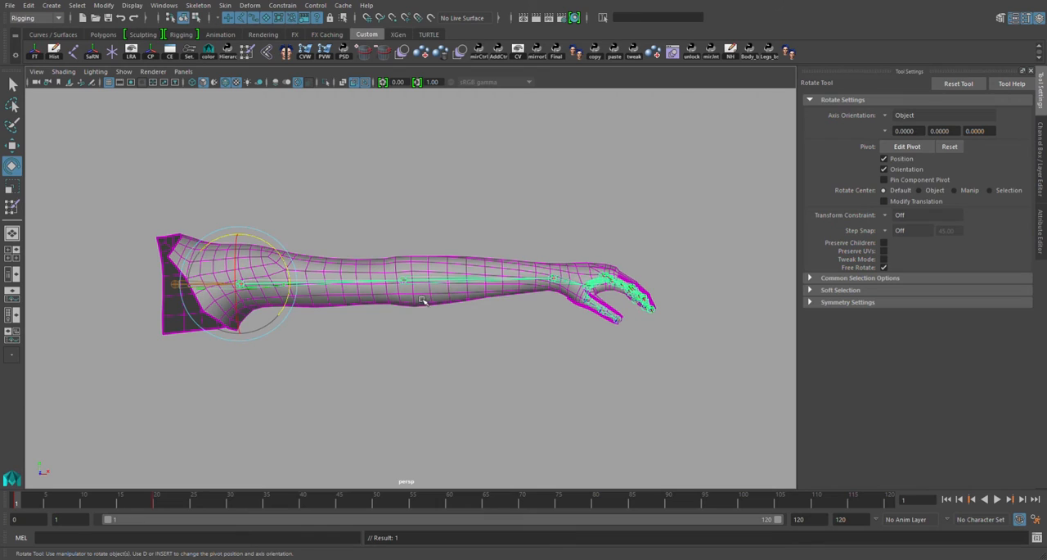
Select the vertices from the upper arm to the fingertips, grow the selection twice, and flood them with an arm_L_bnd weight of 1
{"action": "left_click", "coordinate": [421, 273]}
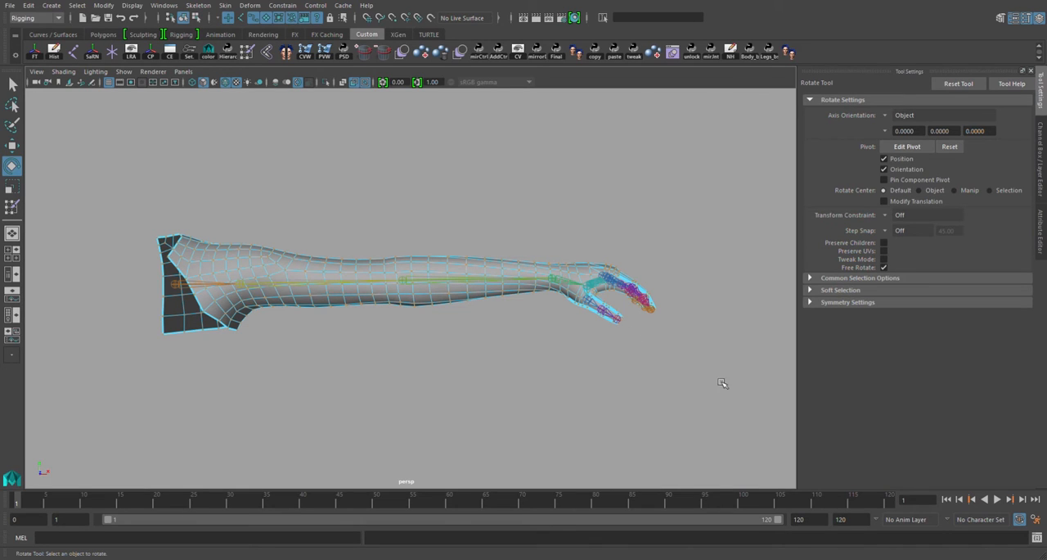
{"action": "left_click_drag", "start_coordinate": [717, 377], "coordinate": [271, 172]}
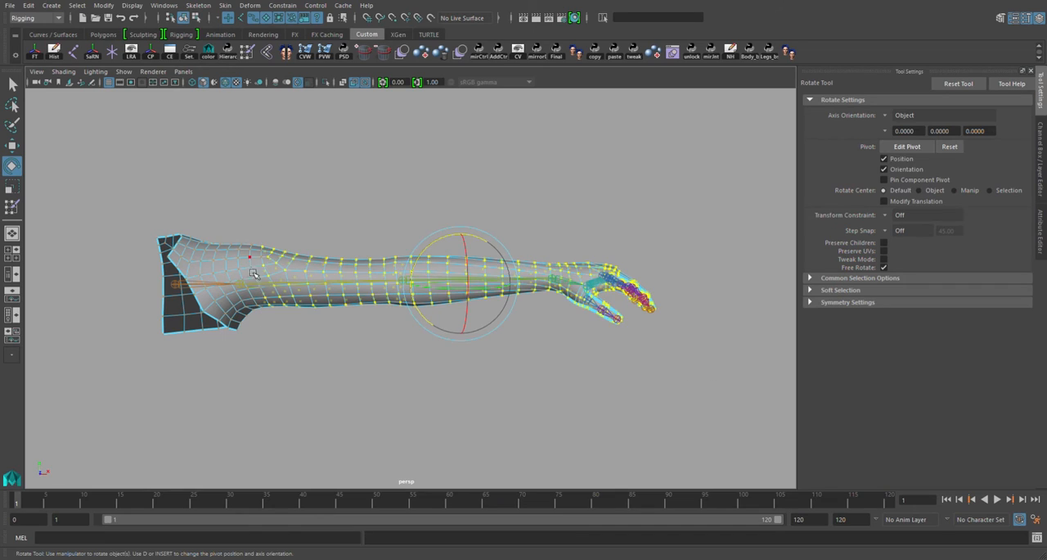
{"action": "key", "text": "shift+period"}
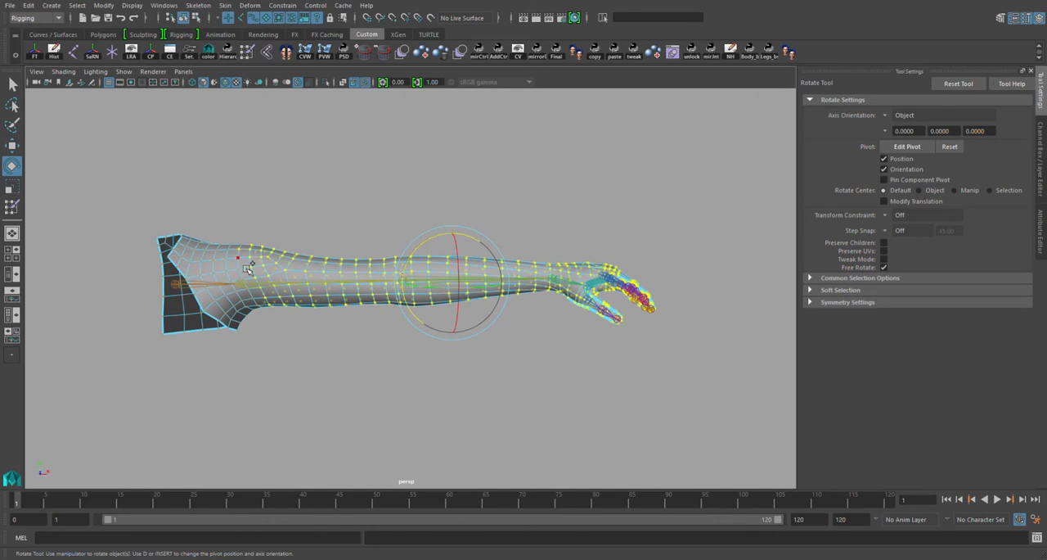
{"action": "key", "text": "shift+period"}
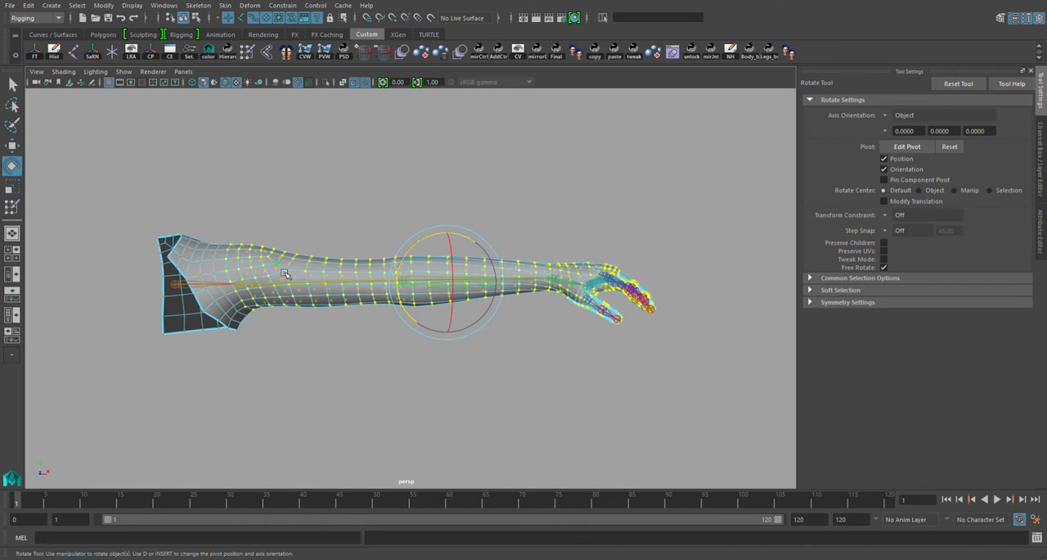
{"action": "key", "text": "y"}
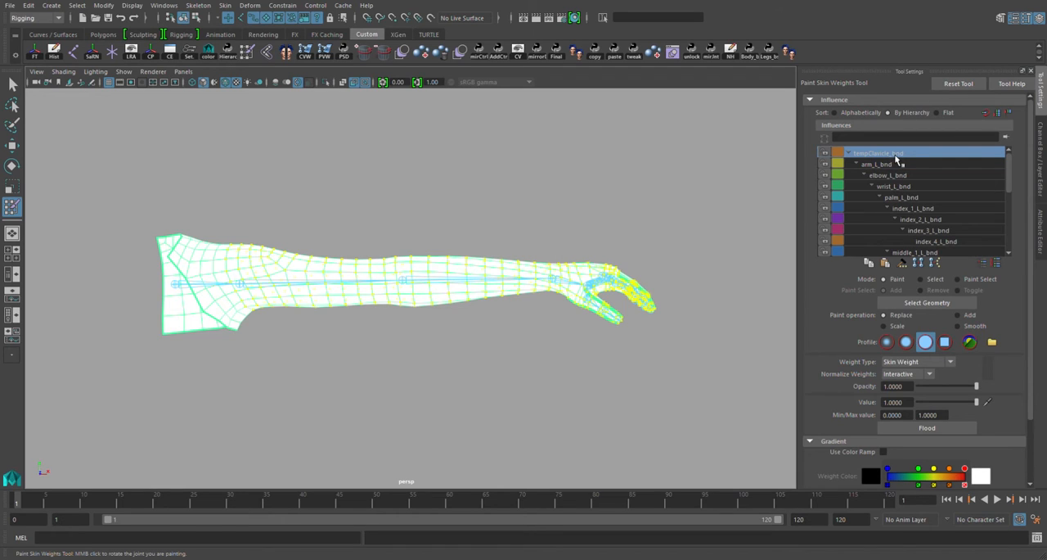
{"action": "left_click", "coordinate": [892, 165]}
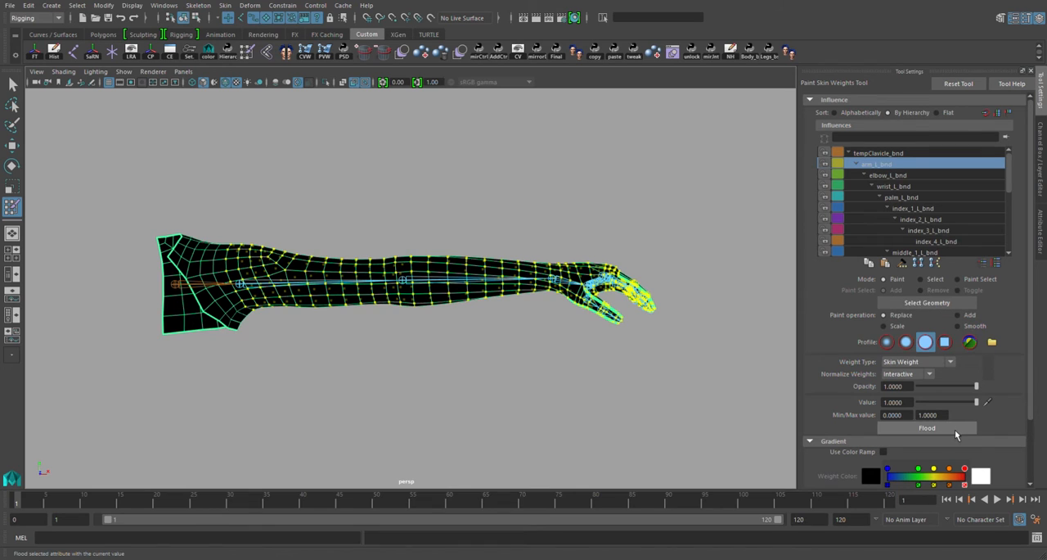
{"action": "left_click", "coordinate": [900, 428]}
{"action": "left_click_drag", "start_coordinate": [425, 325], "coordinate": [357, 340], "text": "alt"}
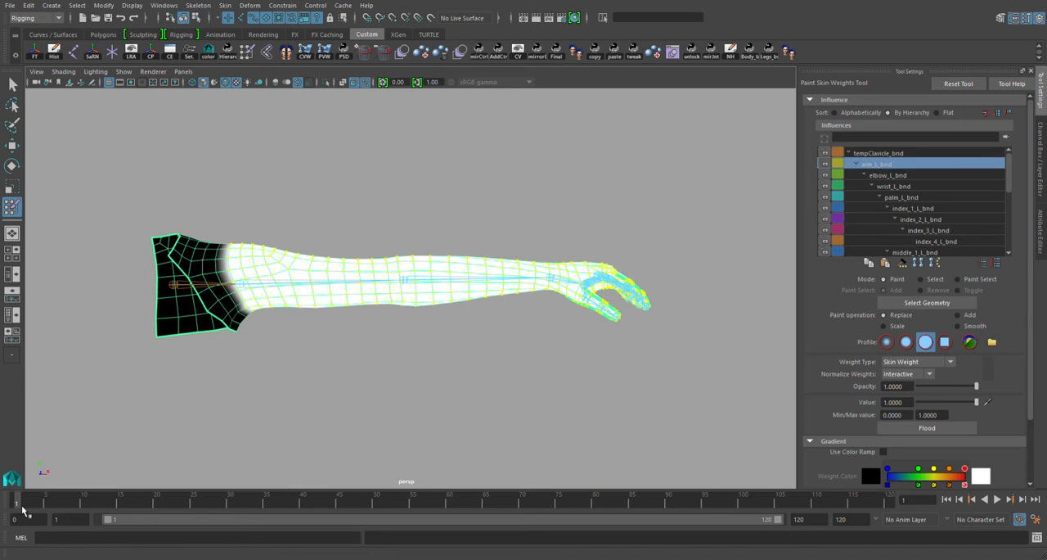
{"action": "mouse_move", "coordinate": [21, 505]}
{"action": "left_mouse_down"}
{"action": "mouse_move", "coordinate": [199, 520]}
{"action": "mouse_move", "coordinate": [24, 503]}
{"action": "mouse_move", "coordinate": [210, 501]}
{"action": "mouse_move", "coordinate": [16, 503]}
{"action": "left_mouse_up"}
Select four adjacent vertex loops around the shoulder and view their arm_L_bnd weights in the bent pose at frame 9
{"action": "key", "text": "w"}
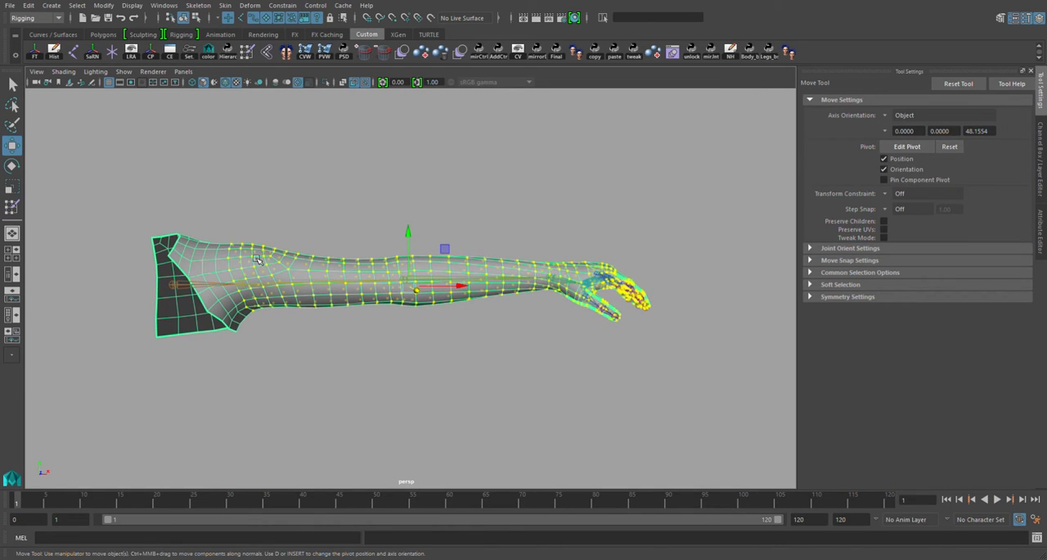
{"action": "scroll", "coordinate": [226, 258], "scroll_direction": "up", "scroll_amount": 5}
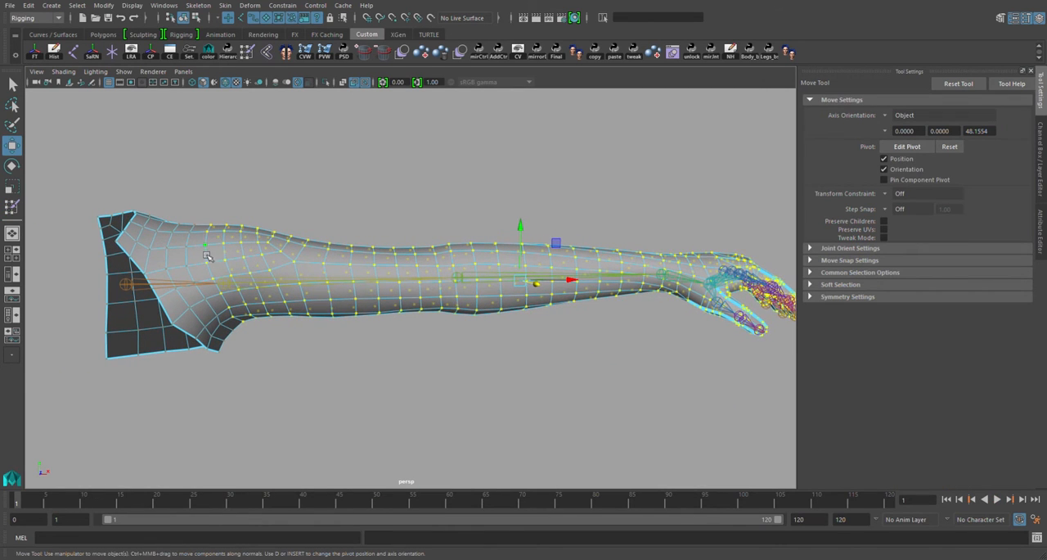
{"action": "left_click", "coordinate": [201, 246]}
{"action": "double_click", "coordinate": [195, 259], "text": "shift"}
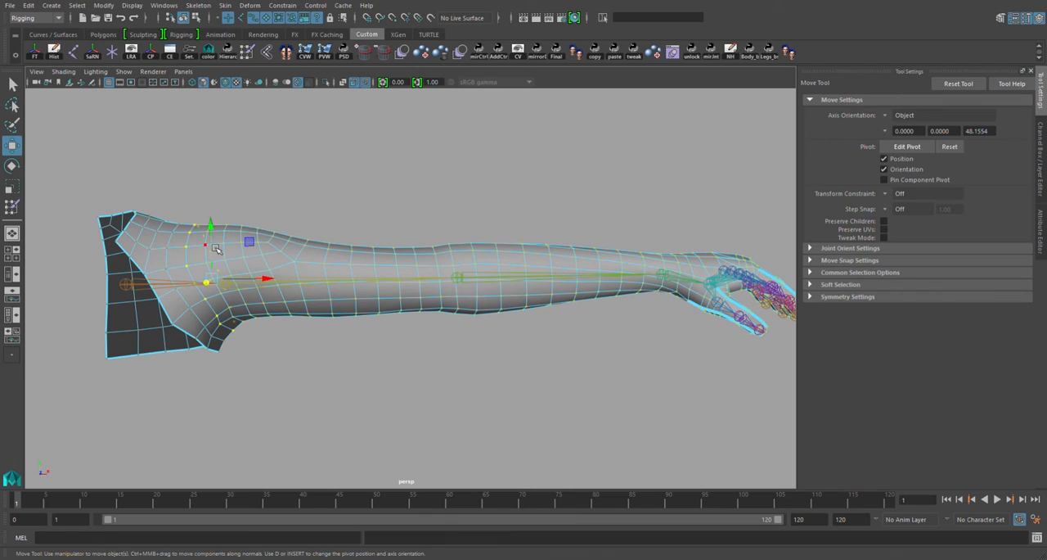
{"action": "key", "text": "t"}
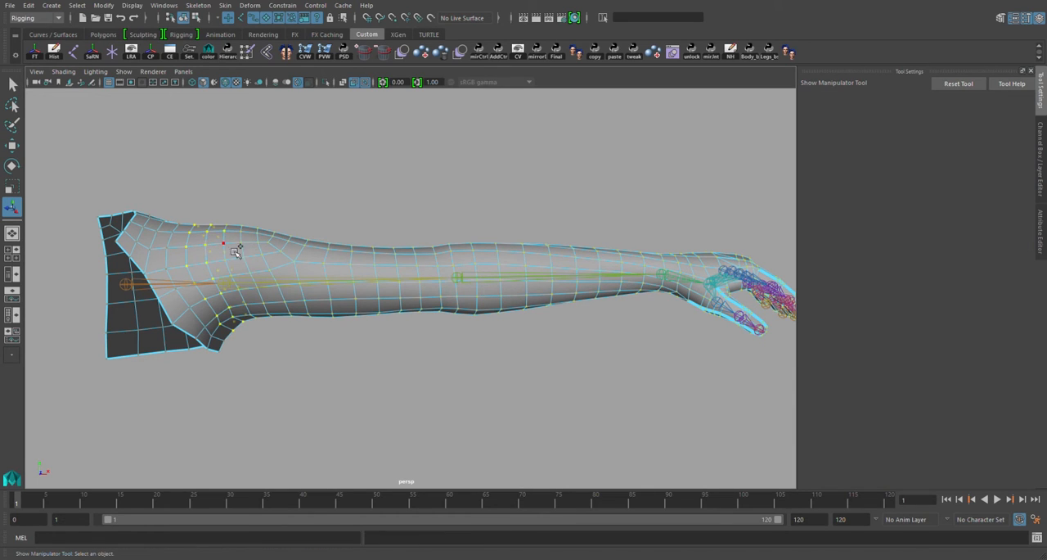
{"action": "double_click", "coordinate": [233, 248], "text": "shift"}
{"action": "double_click", "coordinate": [249, 242], "text": "shift"}
{"action": "left_click", "coordinate": [247, 53]}
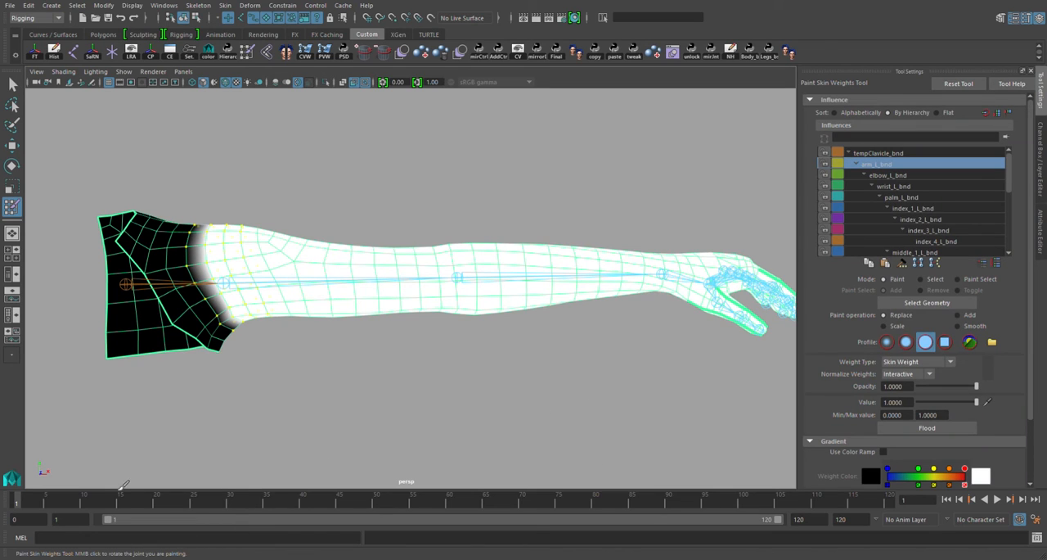
{"action": "left_click_drag", "start_coordinate": [36, 509], "coordinate": [76, 503]}
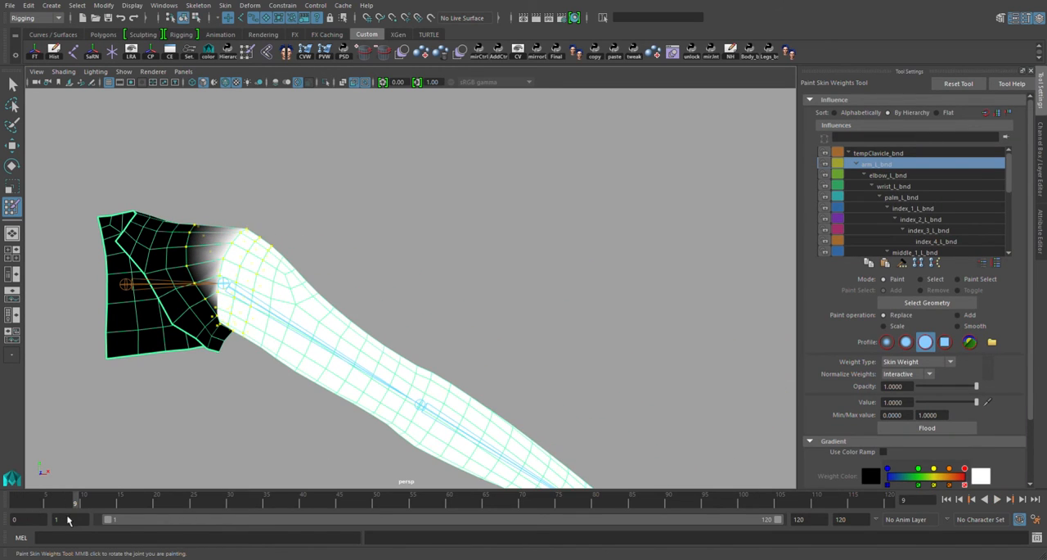
Set the paint operation to Smooth and lock every influence except tempClavicle_bnd and arm_L_bnd, leaving arm_L_bnd active
{"action": "left_click", "coordinate": [965, 327]}
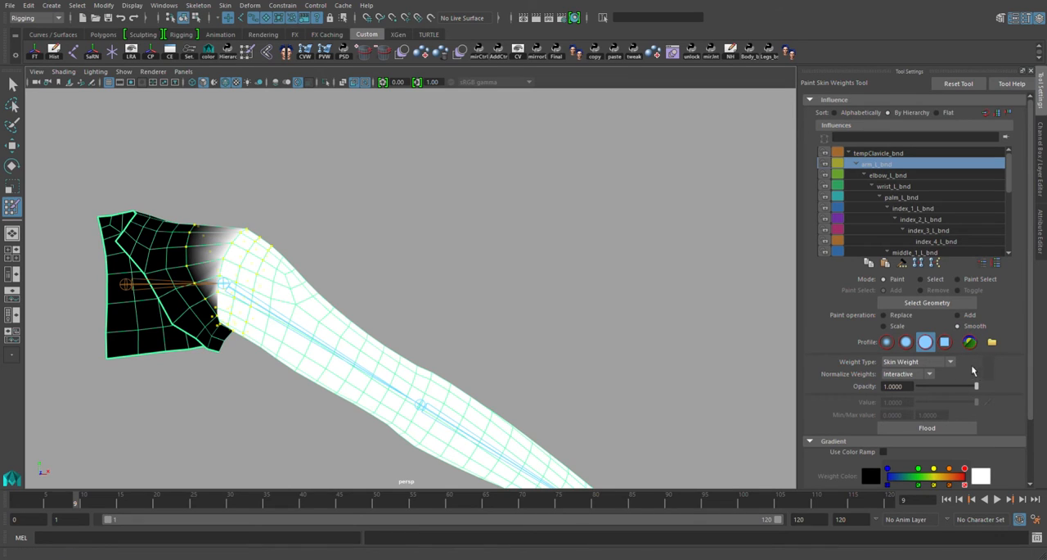
{"action": "left_click", "coordinate": [928, 197]}
{"action": "left_click", "coordinate": [879, 153]}
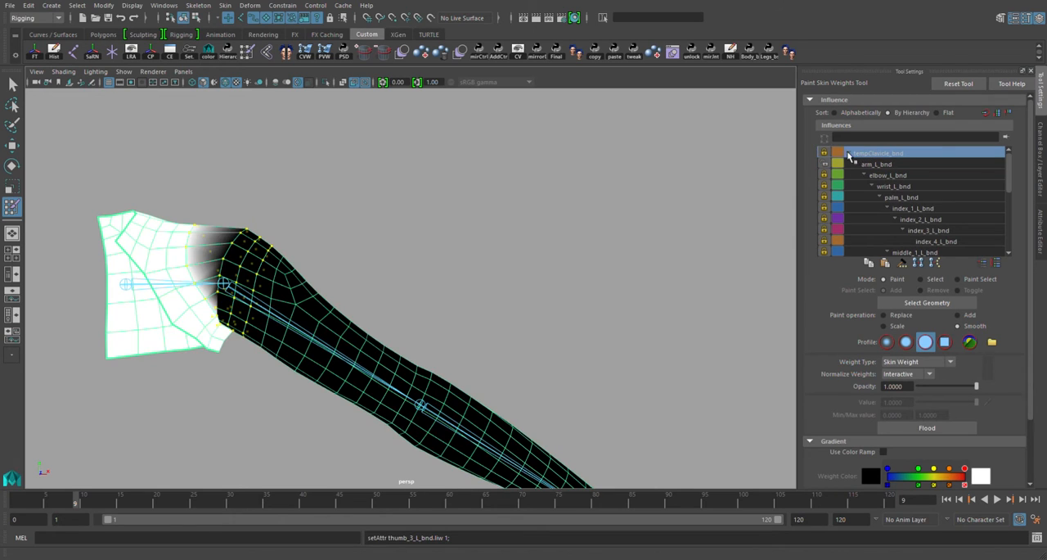
{"action": "left_click", "coordinate": [826, 153]}
{"action": "left_click", "coordinate": [877, 165]}
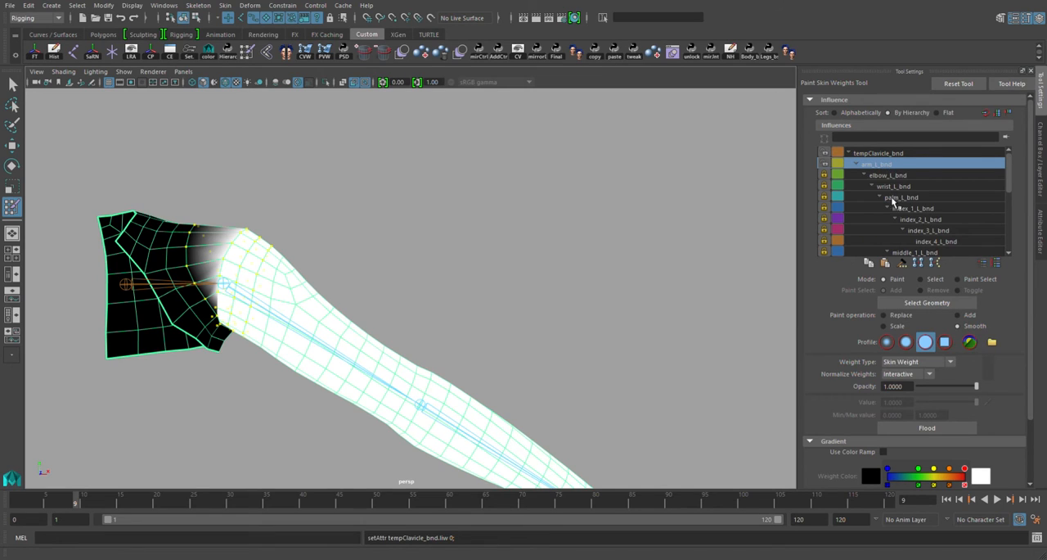
Smooth-flood the arm_L_bnd weights twice on the selected shoulder loops and check the deformation at frame 11
{"action": "mouse_move", "coordinate": [1010, 181]}
{"action": "left_mouse_down"}
{"action": "mouse_move", "coordinate": [1013, 237]}
{"action": "mouse_move", "coordinate": [1012, 171]}
{"action": "left_mouse_up"}
{"action": "left_click", "coordinate": [936, 430]}
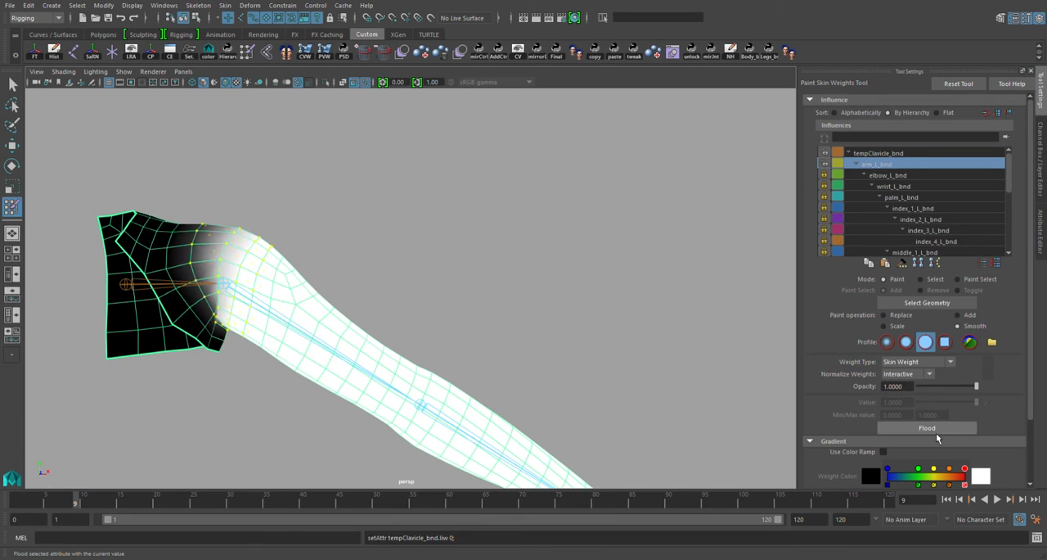
{"action": "left_click", "coordinate": [936, 432]}
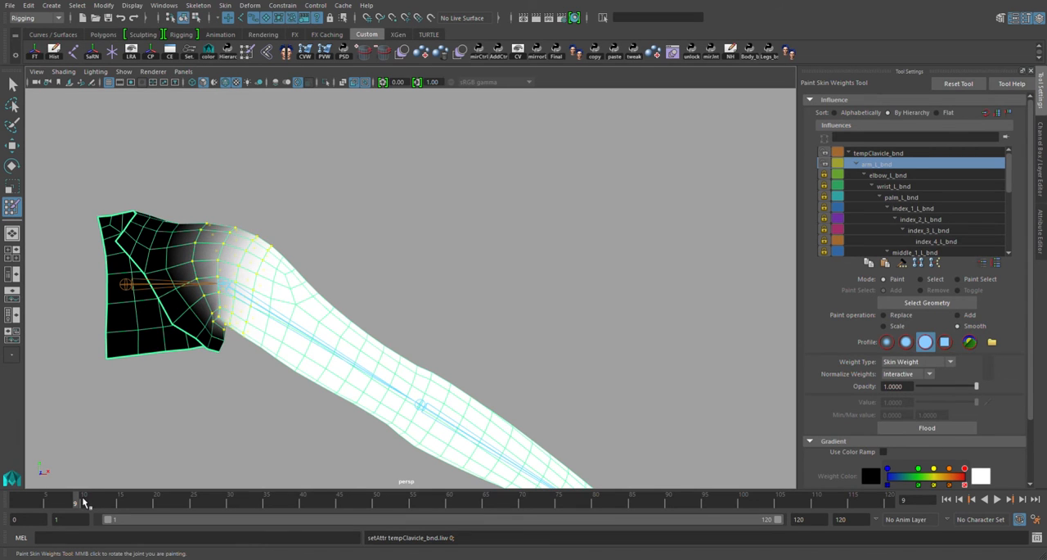
{"action": "mouse_move", "coordinate": [85, 502]}
{"action": "left_mouse_down"}
{"action": "mouse_move", "coordinate": [122, 503]}
{"action": "mouse_move", "coordinate": [33, 500]}
{"action": "mouse_move", "coordinate": [109, 501]}
{"action": "mouse_move", "coordinate": [143, 513]}
{"action": "mouse_move", "coordinate": [23, 500]}
{"action": "mouse_move", "coordinate": [80, 518]}
{"action": "mouse_move", "coordinate": [91, 501]}
{"action": "left_mouse_up"}
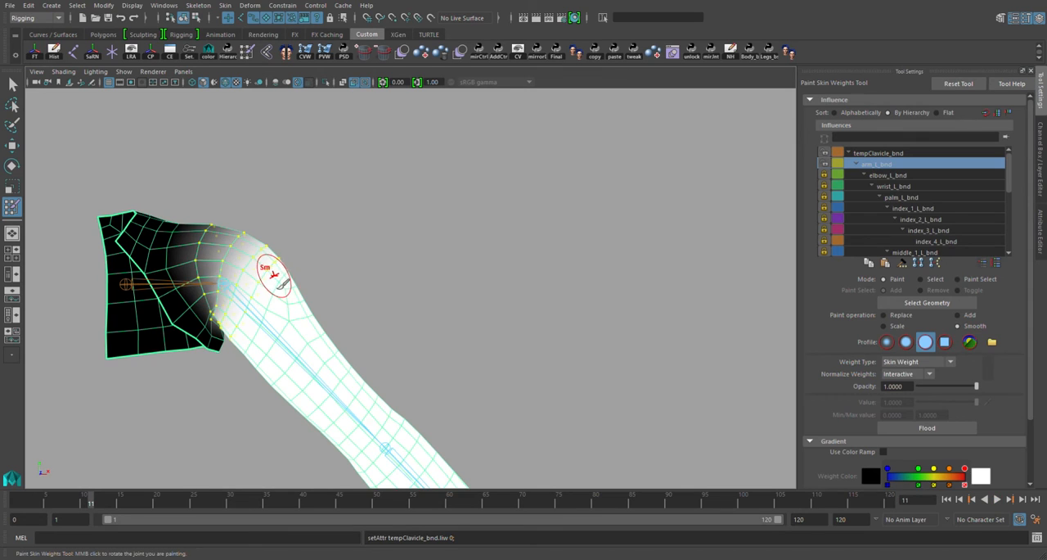
Select the shoulder vertex loop nearest the clavicle, replace its arm_L_bnd weight with 0, and check the bend at frame 10
{"action": "key", "text": "w"}
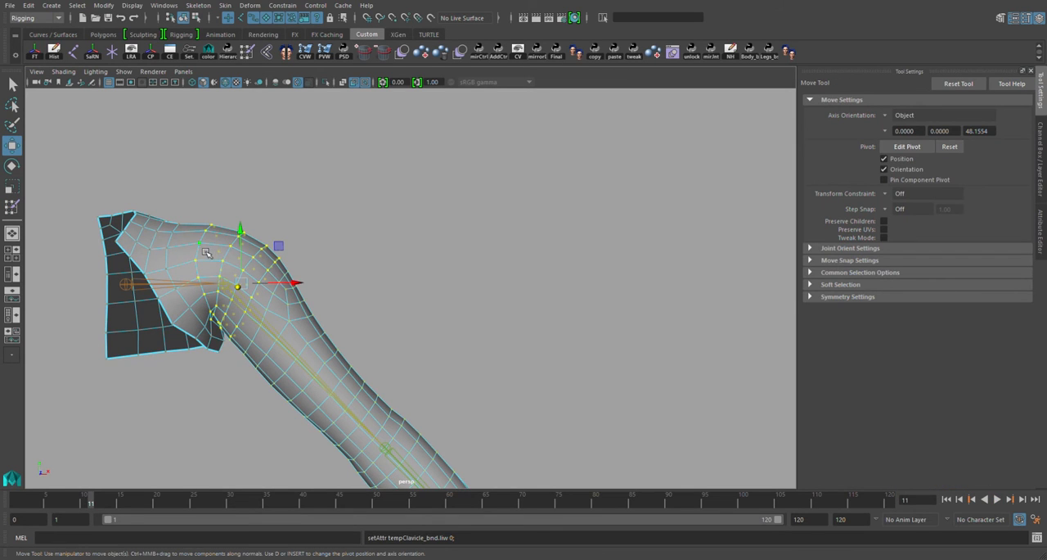
{"action": "left_click", "coordinate": [203, 248]}
{"action": "double_click", "coordinate": [196, 266], "text": "shift"}
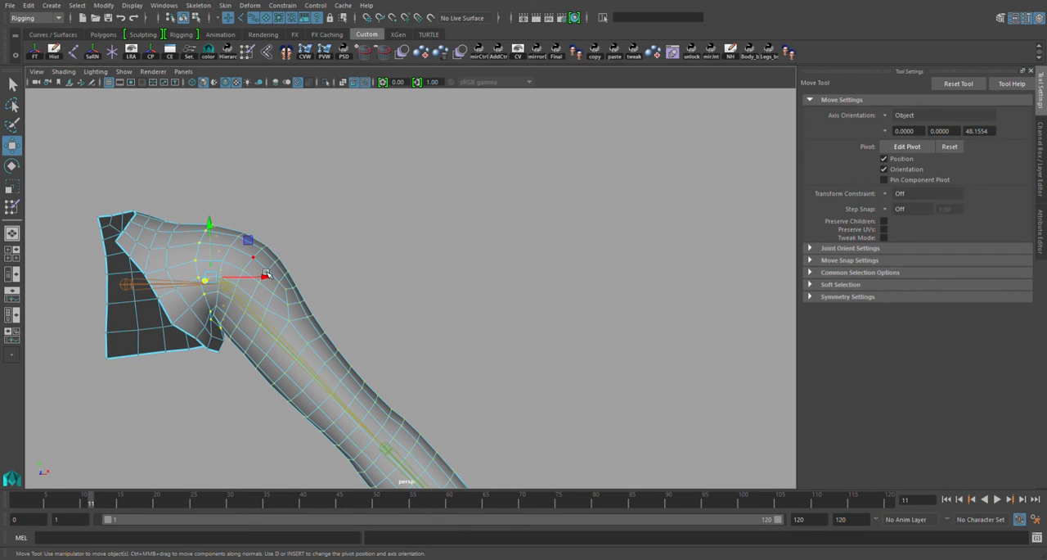
{"action": "key", "text": "y"}
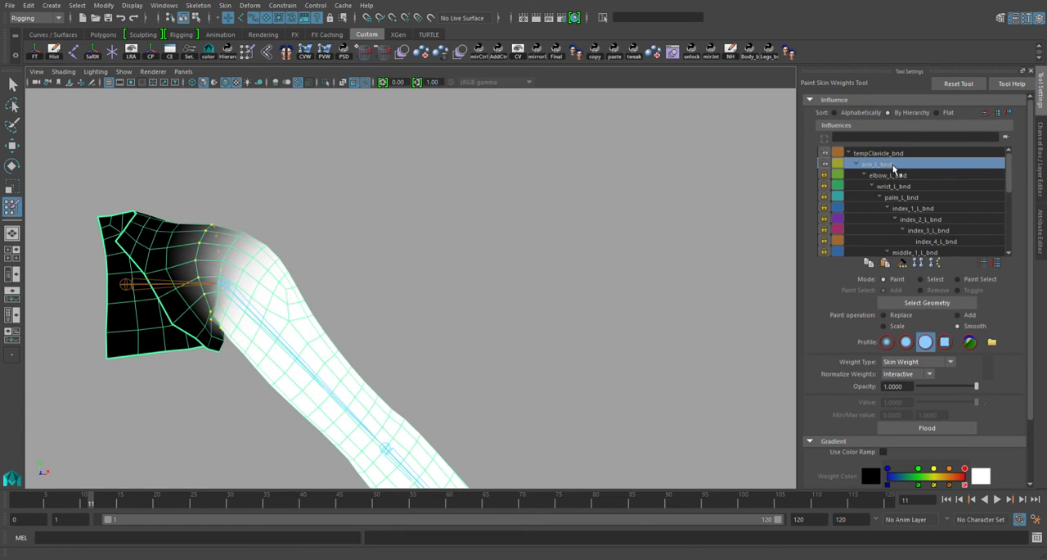
{"action": "left_click", "coordinate": [900, 315]}
{"action": "left_click", "coordinate": [919, 403]}
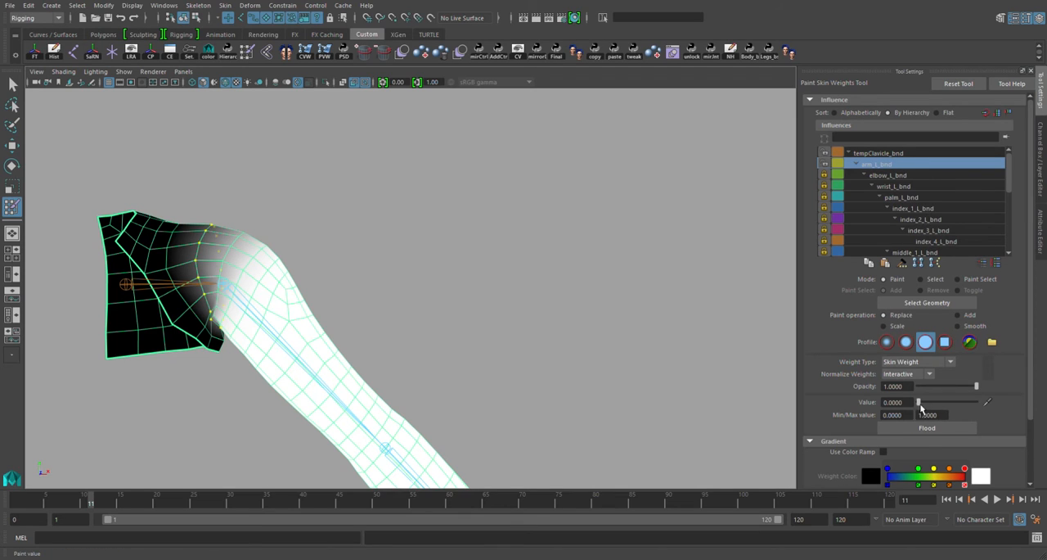
{"action": "left_click", "coordinate": [923, 427]}
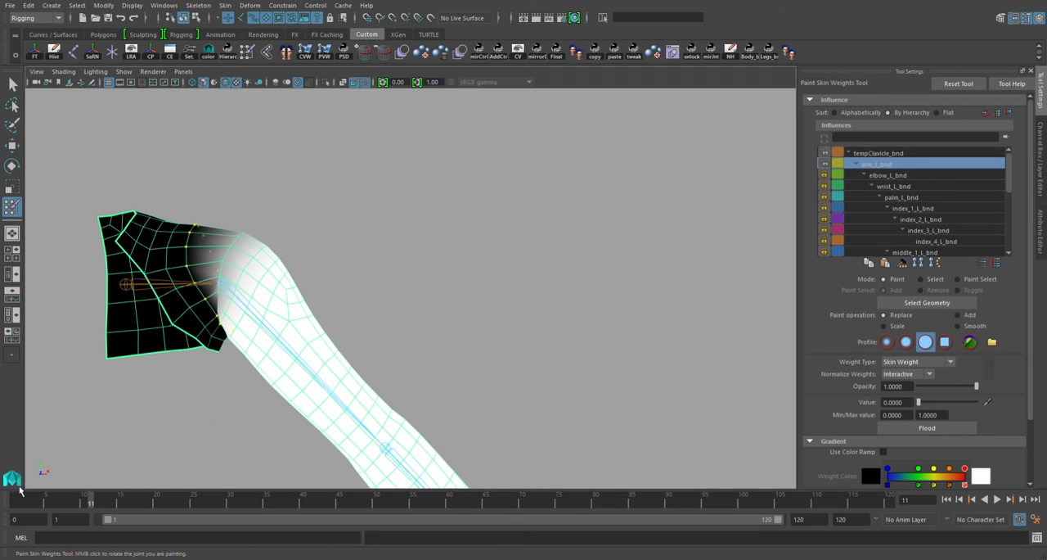
{"action": "mouse_move", "coordinate": [87, 506]}
{"action": "left_mouse_down"}
{"action": "mouse_move", "coordinate": [11, 497]}
{"action": "mouse_move", "coordinate": [122, 516]}
{"action": "mouse_move", "coordinate": [49, 503]}
{"action": "mouse_move", "coordinate": [84, 501]}
{"action": "left_mouse_up"}
Select the adjacent vertex loops on the arm side of the shoulder joint in the bent pose at frame 10
{"action": "key", "text": "w"}
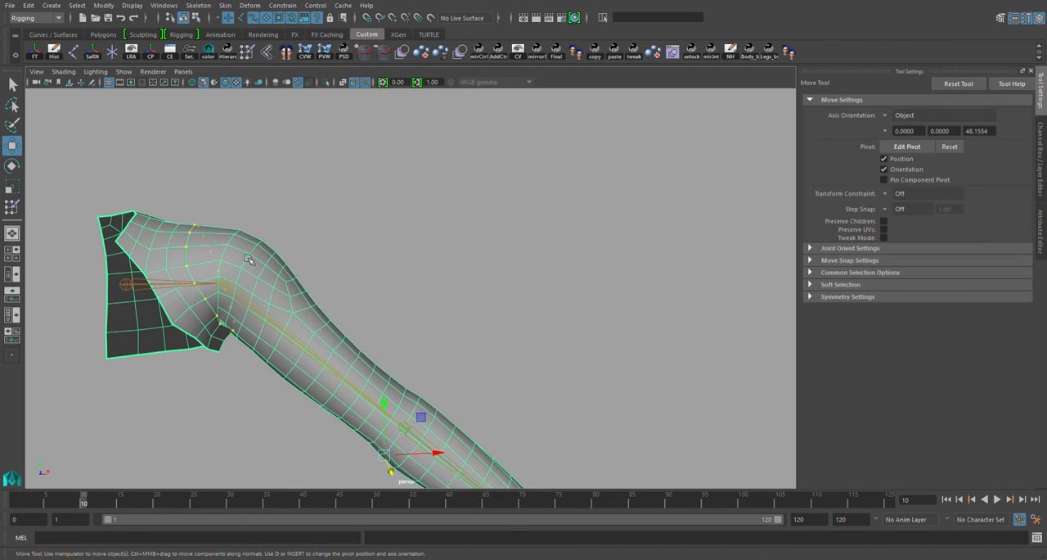
{"action": "right_click_drag", "start_coordinate": [220, 255], "coordinate": [201, 255]}
{"action": "left_click", "coordinate": [243, 253]}
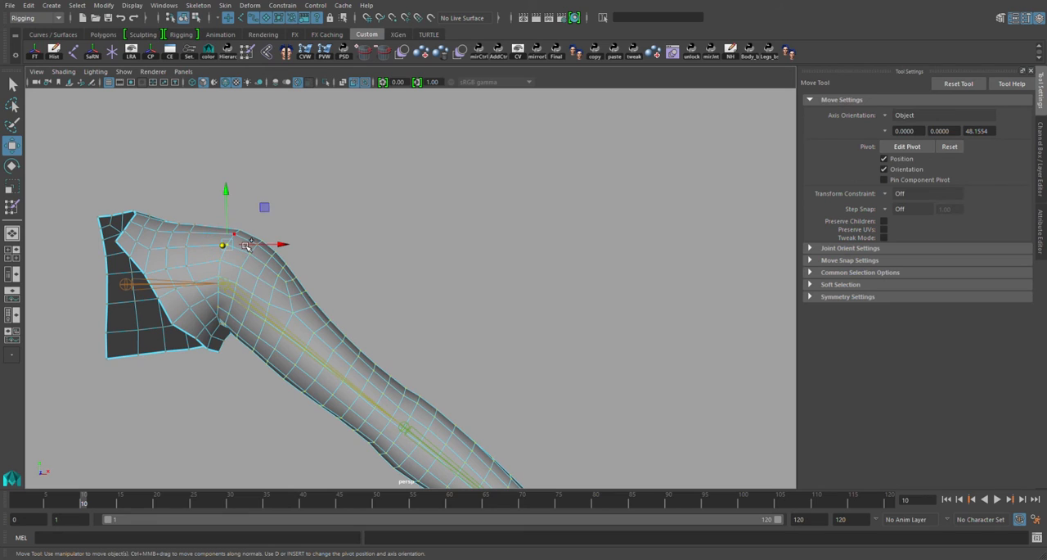
{"action": "double_click", "coordinate": [245, 246], "text": "shift"}
{"action": "left_click", "coordinate": [265, 252], "text": "shift"}
{"action": "double_click", "coordinate": [261, 262], "text": "shift"}
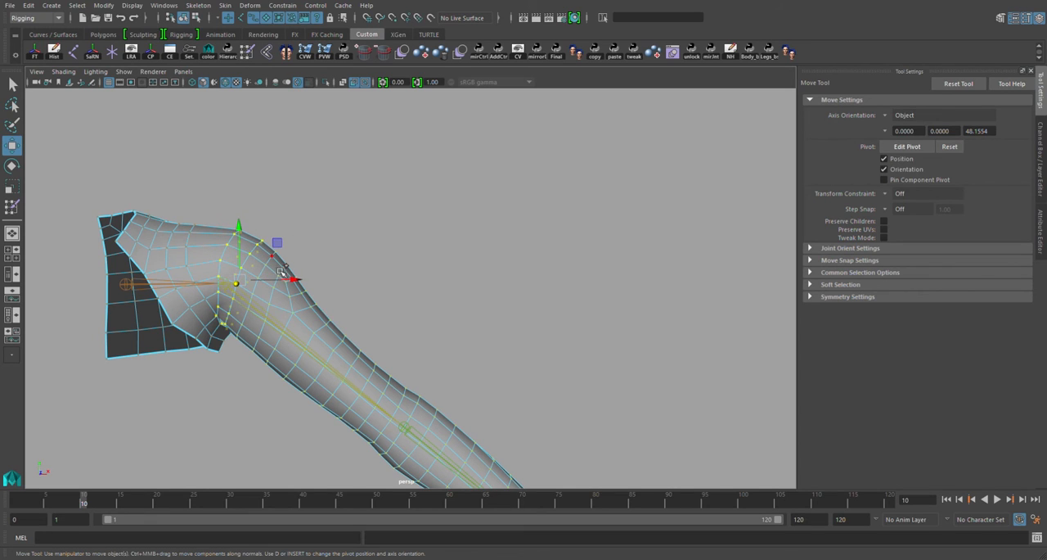
{"action": "left_click", "coordinate": [281, 267], "text": "shift"}
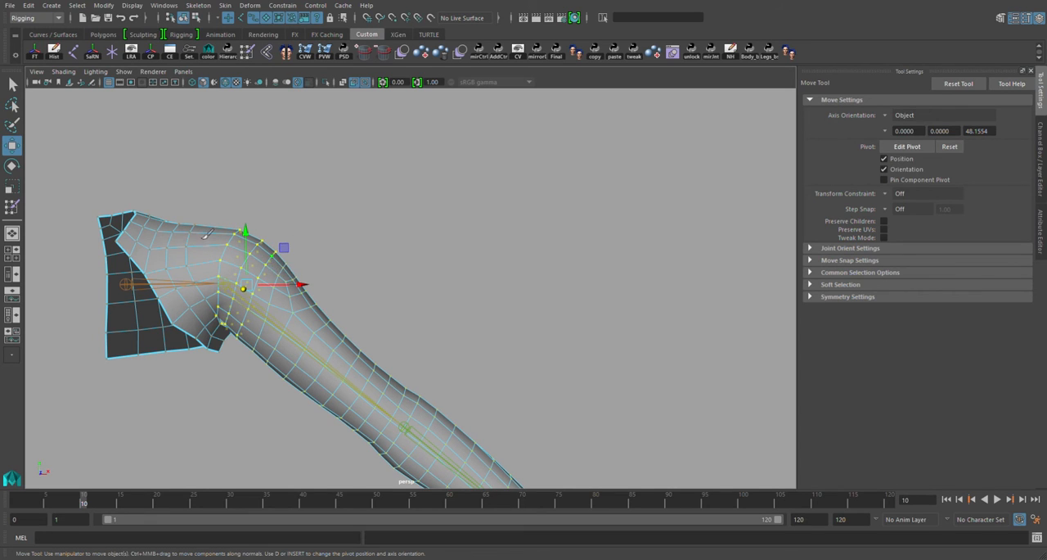
Smooth-flood the arm_L_bnd weights twice on the selected shoulder loops and check the transition with the arm straight at frame 1
{"action": "key", "text": "y"}
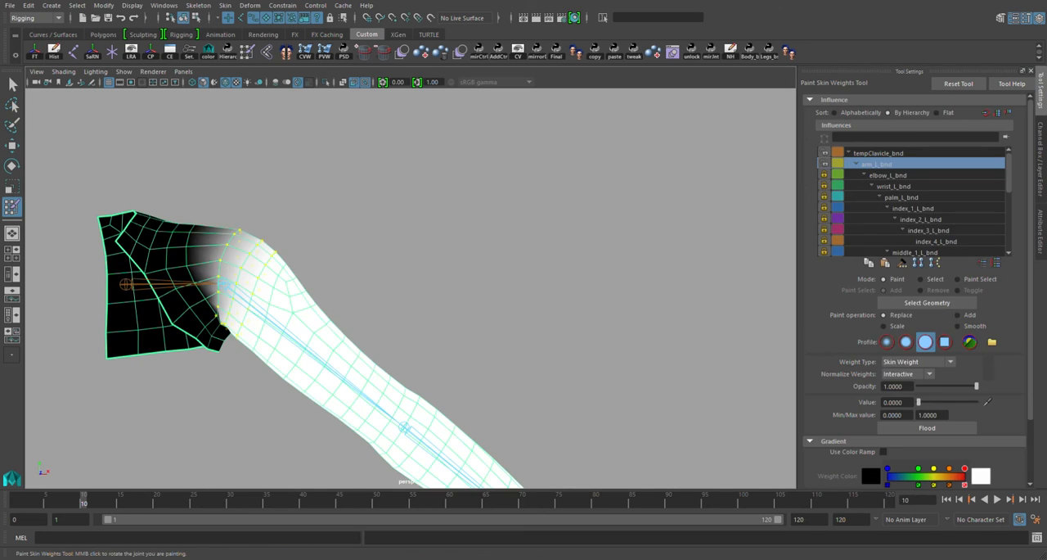
{"action": "left_click", "coordinate": [958, 325]}
{"action": "left_click", "coordinate": [933, 428]}
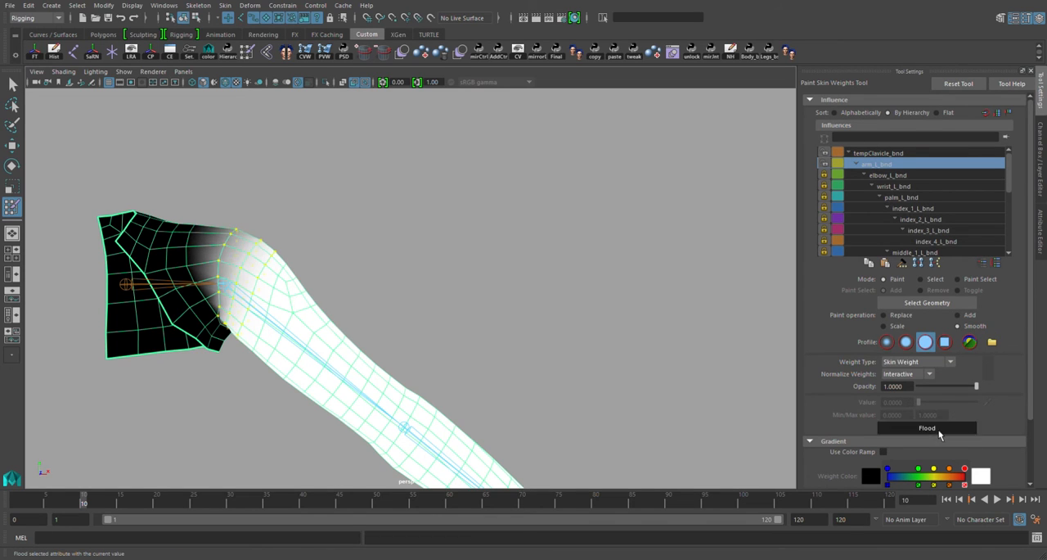
{"action": "left_click", "coordinate": [930, 428]}
{"action": "mouse_move", "coordinate": [85, 509]}
{"action": "left_mouse_down"}
{"action": "mouse_move", "coordinate": [11, 503]}
{"action": "mouse_move", "coordinate": [104, 501]}
{"action": "mouse_move", "coordinate": [56, 506]}
{"action": "mouse_move", "coordinate": [162, 518]}
{"action": "mouse_move", "coordinate": [16, 502]}
{"action": "left_mouse_up"}
{"action": "key", "text": "w"}
{"action": "key", "text": "y"}
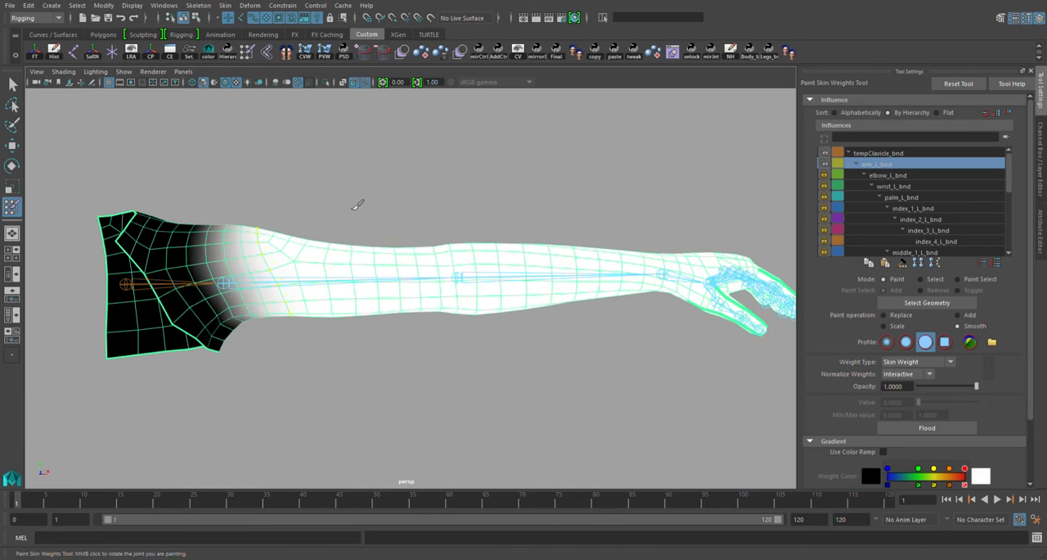
Select the upper arm joint and delete its animation keys across frames 1 to 23
{"action": "key", "text": "w"}
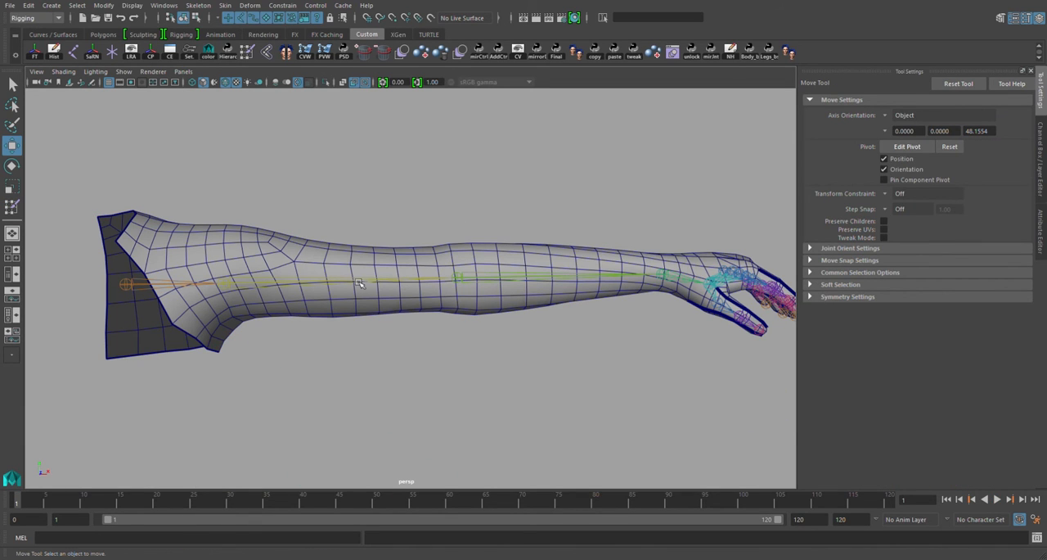
{"action": "left_click_drag", "start_coordinate": [349, 214], "coordinate": [389, 321]}
{"action": "left_click_drag", "start_coordinate": [182, 508], "coordinate": [15, 504], "text": "shift"}
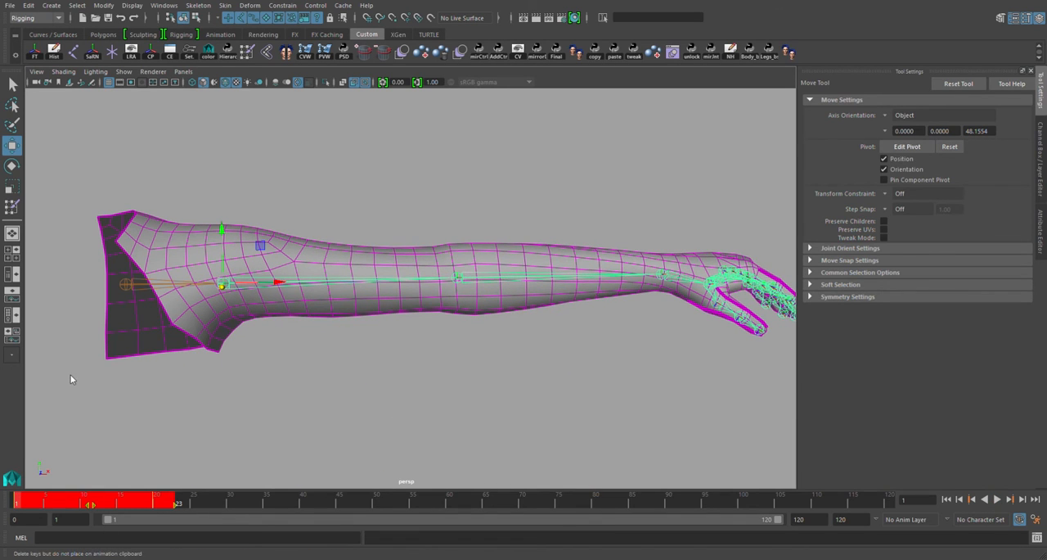
{"action": "middle_click_drag", "start_coordinate": [427, 302], "coordinate": [288, 294], "text": "alt"}
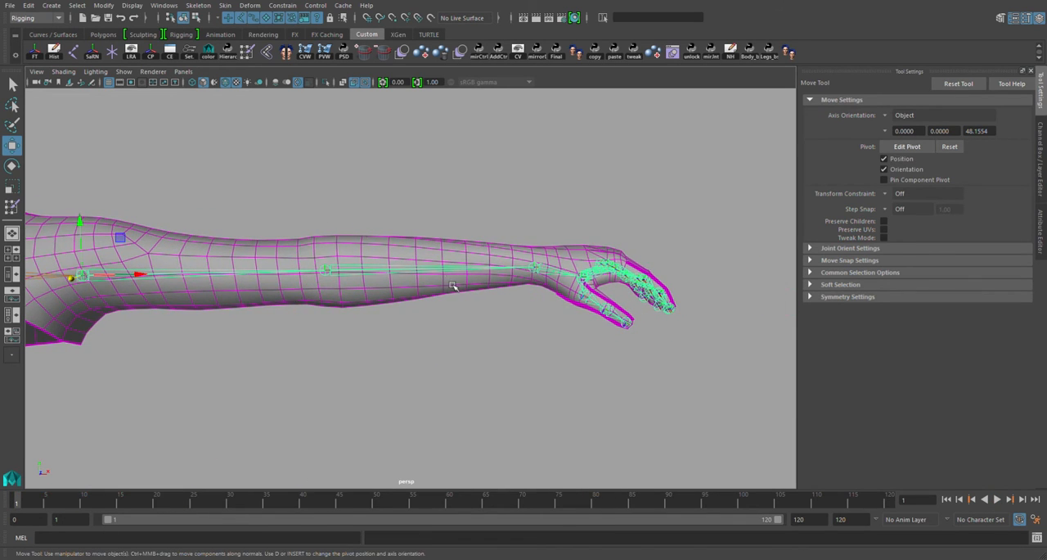
Key the elbow joint straight at frame 1 and rotated into a bend at frame 20, and return to frame 1
{"action": "key", "text": "Down"}
{"action": "key", "text": "s"}
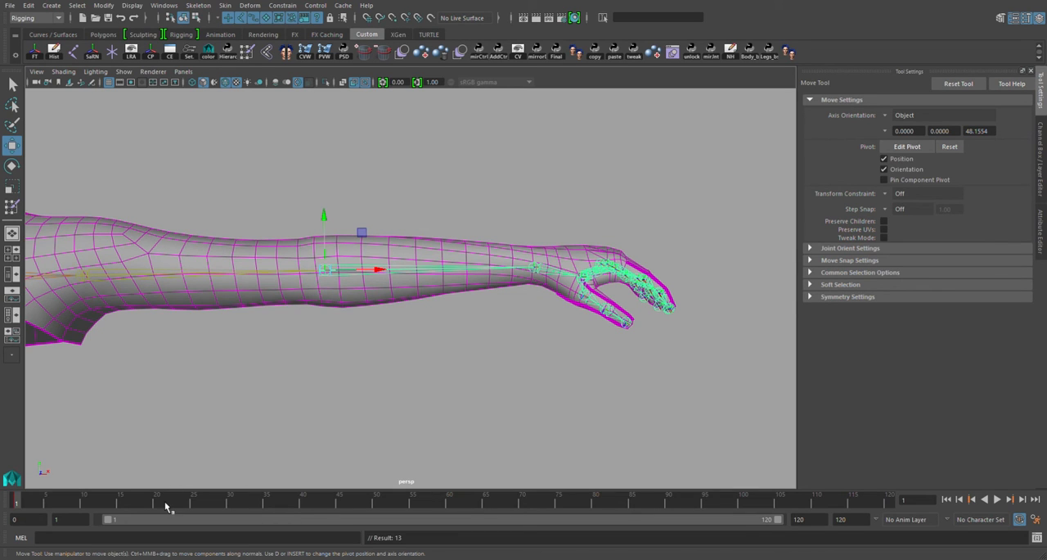
{"action": "left_click", "coordinate": [158, 503]}
{"action": "left_click_drag", "start_coordinate": [401, 266], "coordinate": [406, 324], "text": "alt"}
{"action": "key", "text": "e"}
{"action": "left_click_drag", "start_coordinate": [376, 313], "coordinate": [296, 351]}
{"action": "key", "text": "s"}
{"action": "left_click_drag", "start_coordinate": [141, 500], "coordinate": [15, 502]}
Select all arm vertices from the elbow to the fingertips and show their arm_L_bnd weights
{"action": "right_click_drag", "start_coordinate": [389, 268], "coordinate": [362, 264]}
{"action": "left_click_drag", "start_coordinate": [363, 264], "coordinate": [343, 245], "text": "alt"}
{"action": "left_click_drag", "start_coordinate": [313, 228], "coordinate": [794, 440]}
{"action": "left_click_drag", "start_coordinate": [523, 352], "coordinate": [442, 278], "text": "alt"}
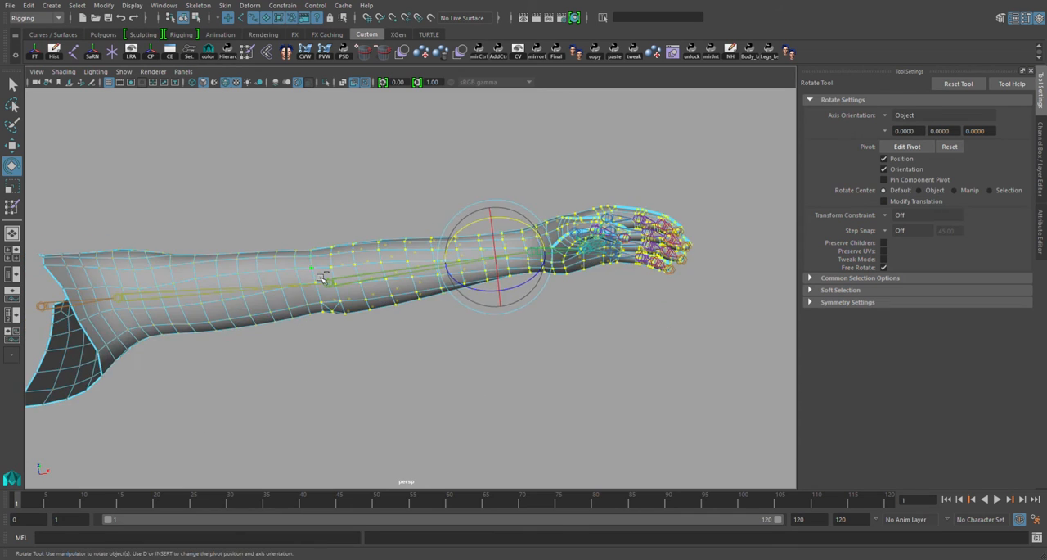
{"action": "mouse_move", "coordinate": [321, 279]}
{"action": "left_mouse_down", "text": "alt"}
{"action": "mouse_move", "coordinate": [338, 316]}
{"action": "mouse_move", "coordinate": [319, 337]}
{"action": "left_mouse_up", "text": "alt"}
{"action": "mouse_move", "coordinate": [338, 295]}
{"action": "left_mouse_down", "text": "alt"}
{"action": "mouse_move", "coordinate": [367, 316]}
{"action": "mouse_move", "coordinate": [409, 266]}
{"action": "left_mouse_up", "text": "alt"}
{"action": "key", "text": "y"}
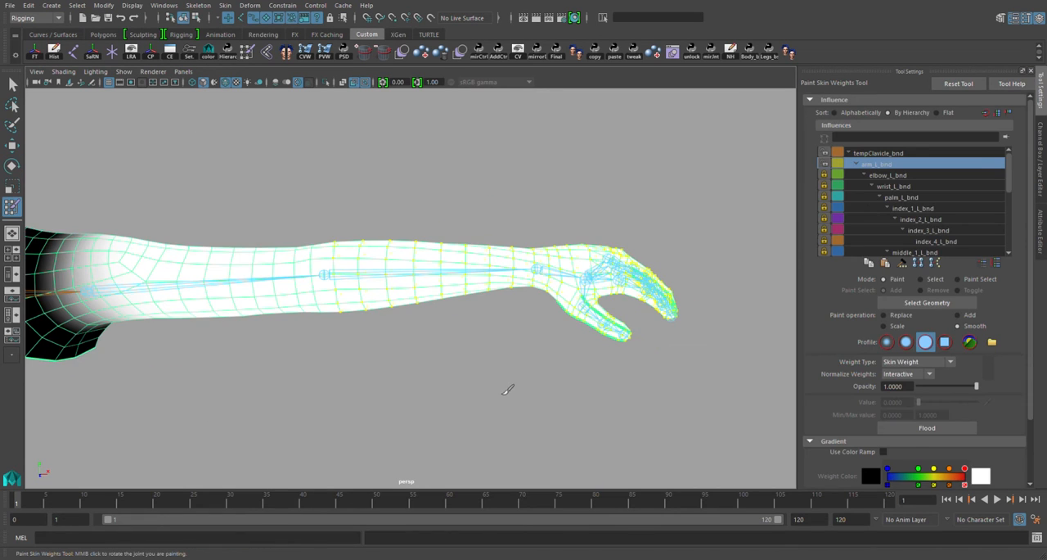
{"action": "left_click_drag", "start_coordinate": [507, 389], "coordinate": [498, 370], "text": "alt"}
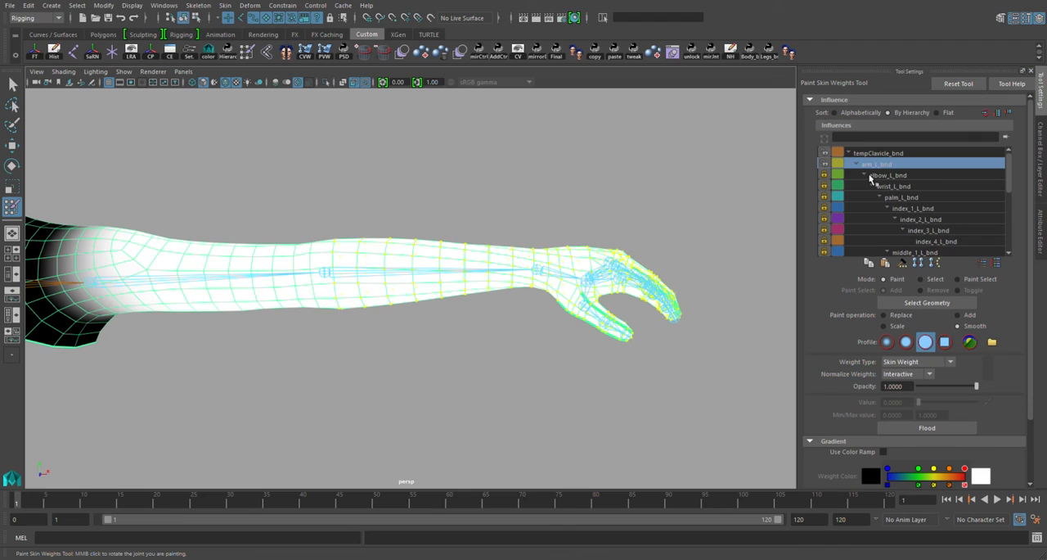
Unlock elbow_L_bnd, lock tempClavicle_bnd, and make elbow_L_bnd the active influence with Replace at value 1
{"action": "left_click", "coordinate": [826, 176]}
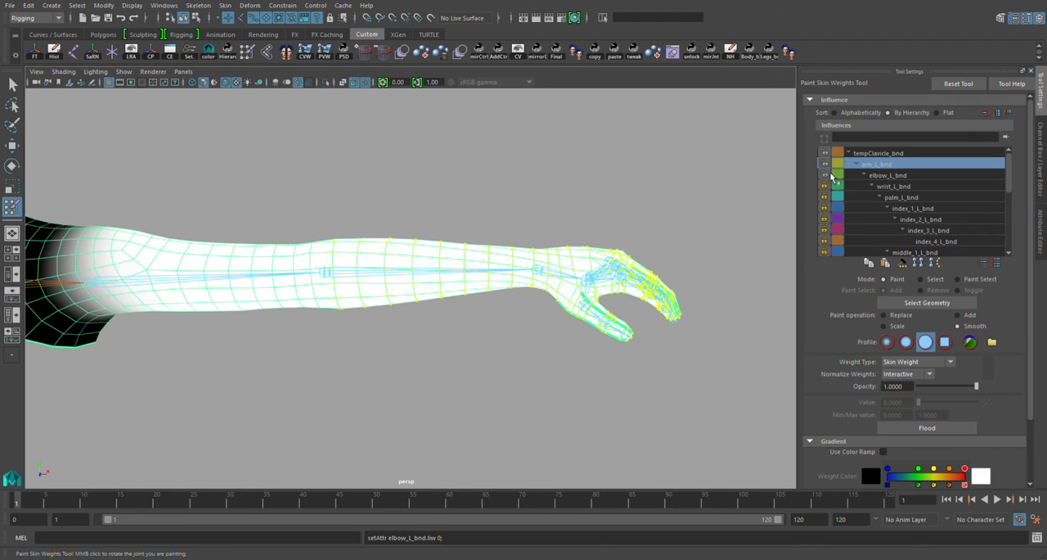
{"action": "left_click", "coordinate": [825, 153]}
{"action": "left_click", "coordinate": [894, 176]}
{"action": "left_click", "coordinate": [891, 164]}
{"action": "left_click", "coordinate": [898, 176]}
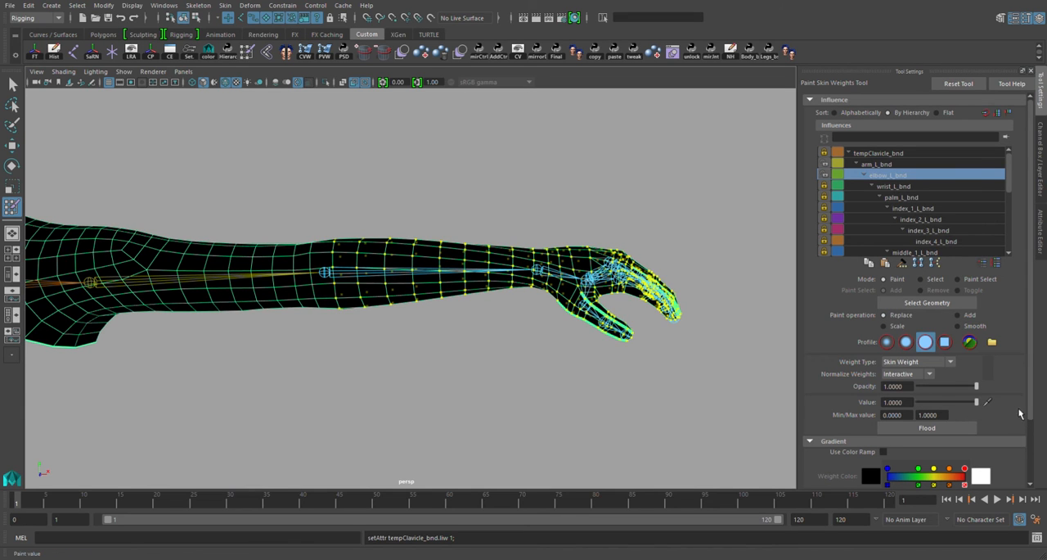
Flood the selected forearm and hand vertices with full elbow_L_bnd weight and check the elbow bend at frame 29
{"action": "left_click", "coordinate": [951, 428]}
{"action": "left_click_drag", "start_coordinate": [425, 229], "coordinate": [80, 473], "text": "alt"}
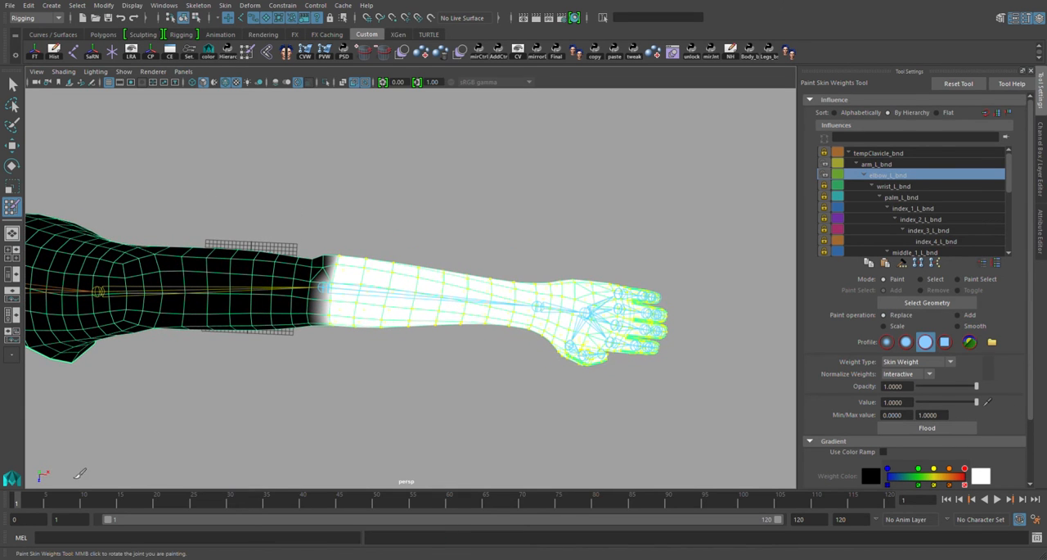
{"action": "left_click_drag", "start_coordinate": [31, 501], "coordinate": [222, 503]}
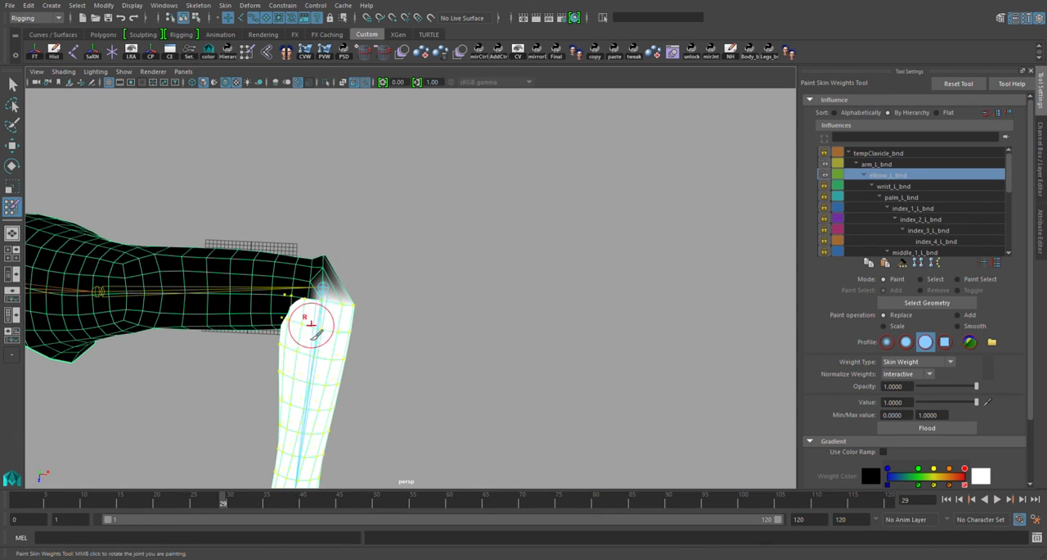
Select the vertex loop around the elbow crease in the bent pose and show its elbow_L_bnd weights
{"action": "key", "text": "w"}
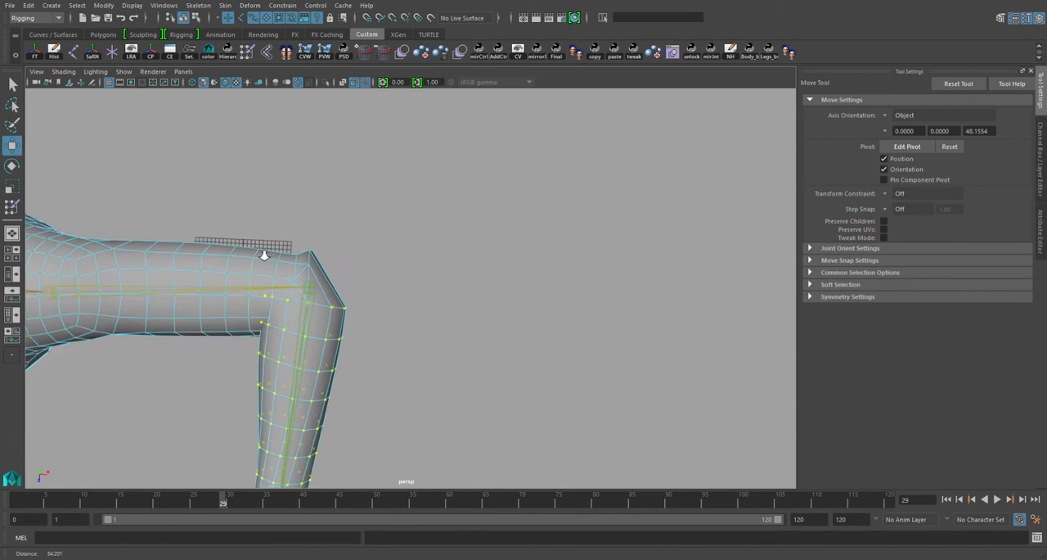
{"action": "right_click_drag", "start_coordinate": [264, 255], "coordinate": [277, 260], "text": "alt"}
{"action": "left_click_drag", "start_coordinate": [277, 260], "coordinate": [280, 278], "text": "alt"}
{"action": "left_click", "coordinate": [284, 249]}
{"action": "left_click", "coordinate": [283, 270], "text": "shift"}
{"action": "key", "text": "y"}
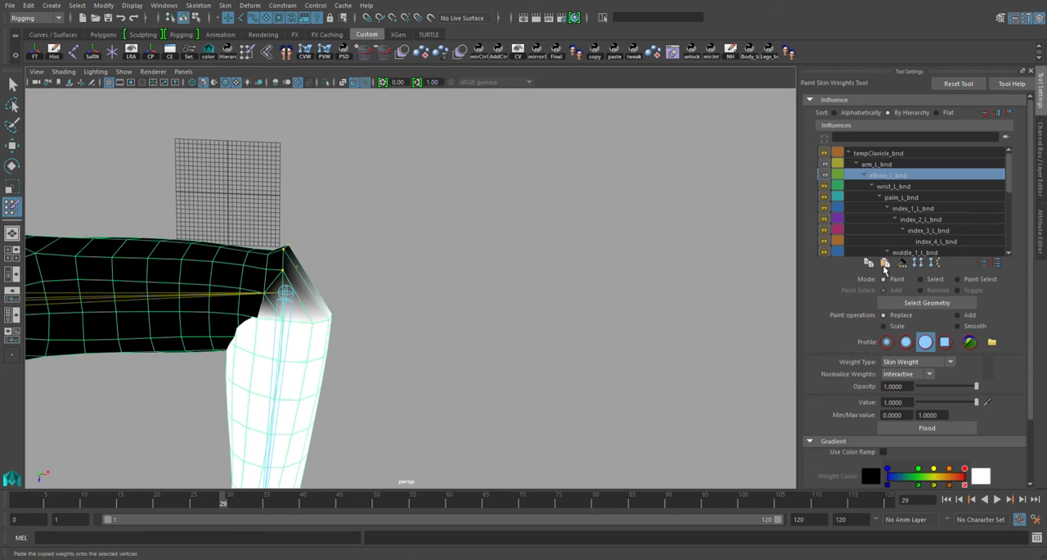
Smooth-flood the elbow_L_bnd weights twice on the elbow loop and inspect the bent elbow from another angle
{"action": "left_click", "coordinate": [958, 326]}
{"action": "left_click", "coordinate": [944, 430]}
{"action": "left_click", "coordinate": [944, 430]}
{"action": "left_click_drag", "start_coordinate": [441, 360], "coordinate": [352, 409], "text": "alt"}
{"action": "key", "text": "w"}
{"action": "middle_click_drag", "start_coordinate": [285, 423], "coordinate": [370, 419], "text": "alt"}
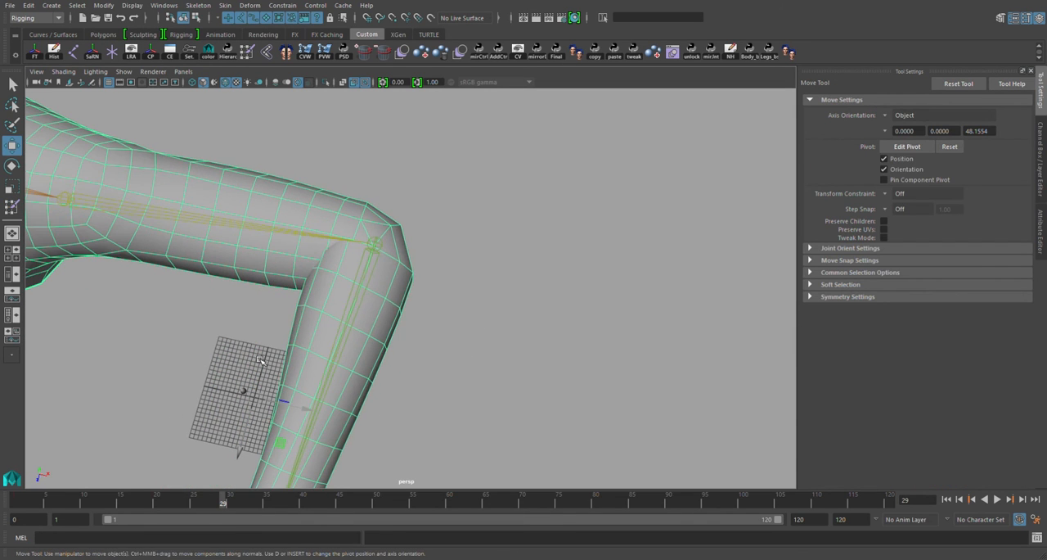
Select the elbow joint and delete its bend keys to straighten the arm at frame 1
{"action": "left_click", "coordinate": [344, 331]}
{"action": "left_click_drag", "start_coordinate": [180, 502], "coordinate": [16, 501], "text": "shift"}
{"action": "left_click_drag", "start_coordinate": [417, 352], "coordinate": [527, 270], "text": "alt"}
{"action": "middle_click_drag", "start_coordinate": [527, 270], "coordinate": [411, 303], "text": "alt"}
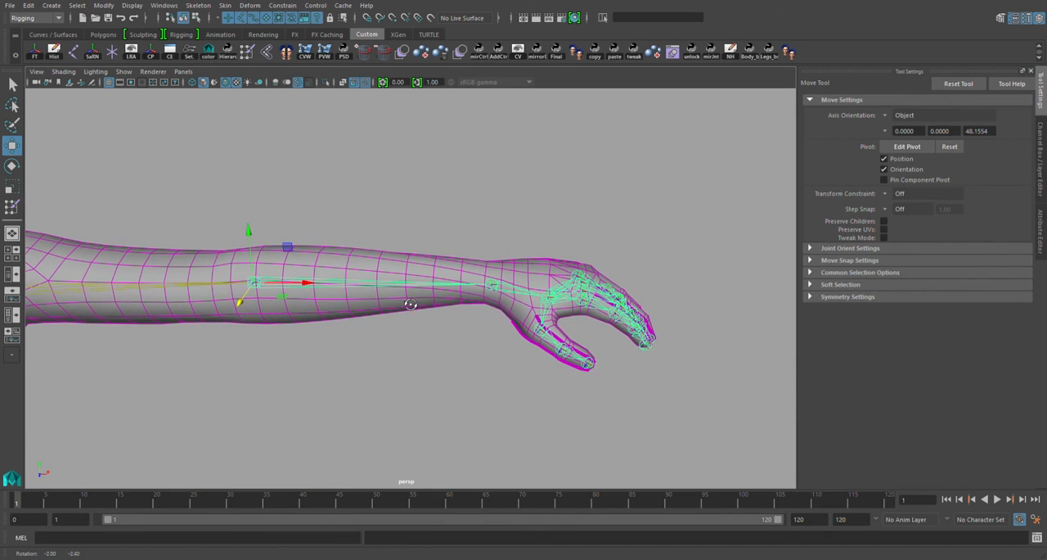
Key the wrist joint straight at frame 1 and rotated downward at frame 20
{"action": "left_click", "coordinate": [518, 290]}
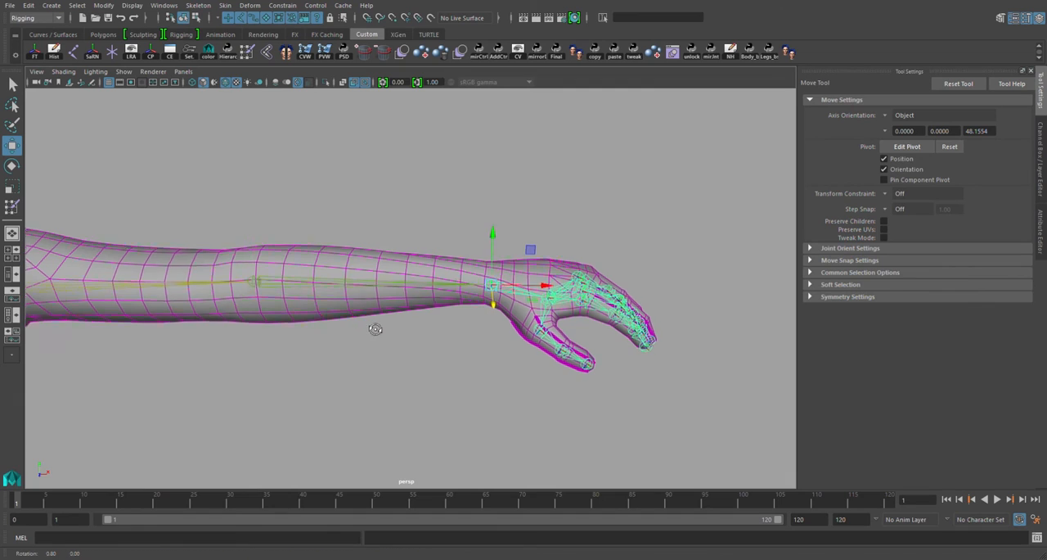
{"action": "left_click", "coordinate": [160, 503]}
{"action": "key", "text": "e"}
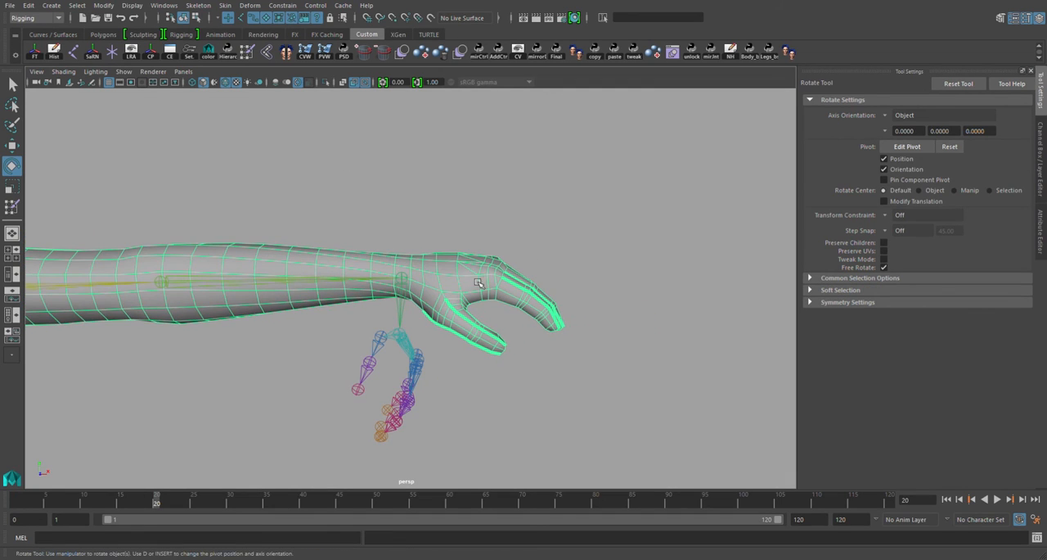
Select all hand vertices from the wrist to the fingertips
{"action": "right_click_drag", "start_coordinate": [479, 283], "coordinate": [423, 286]}
{"action": "key", "text": "t"}
{"action": "left_click_drag", "start_coordinate": [622, 381], "coordinate": [412, 239]}
{"action": "left_click_drag", "start_coordinate": [473, 298], "coordinate": [456, 294], "text": "alt"}
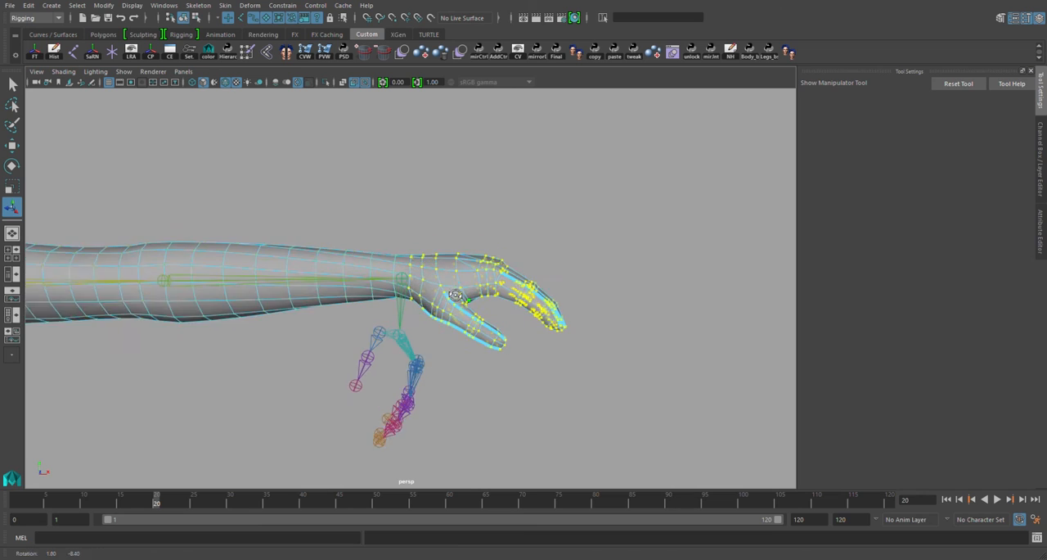
Lock arm_L_bnd, unlock wrist_L_bnd, and make wrist_L_bnd the active influence with Replace at value 1
{"action": "key", "text": "y"}
{"action": "left_click", "coordinate": [826, 164]}
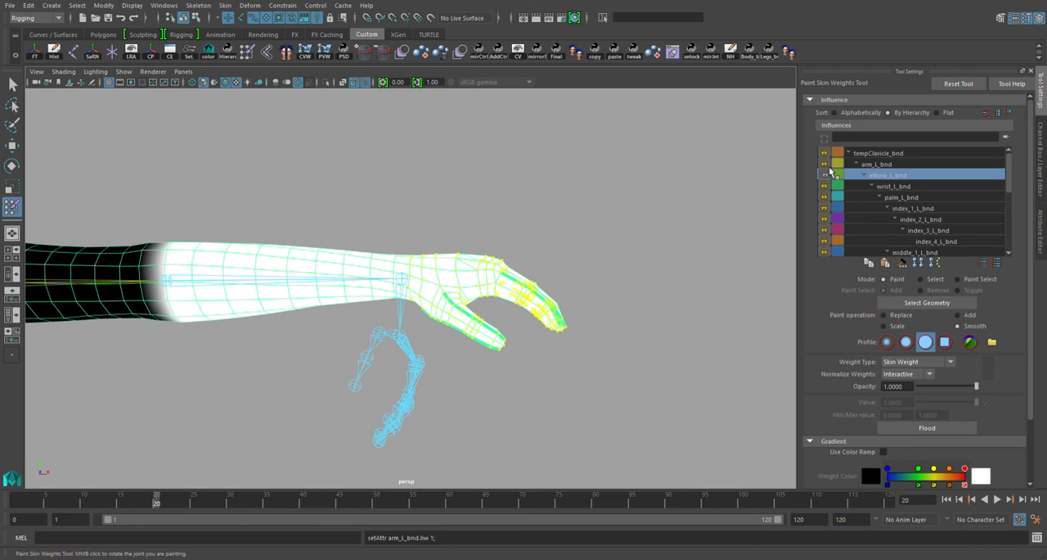
{"action": "left_click", "coordinate": [824, 187]}
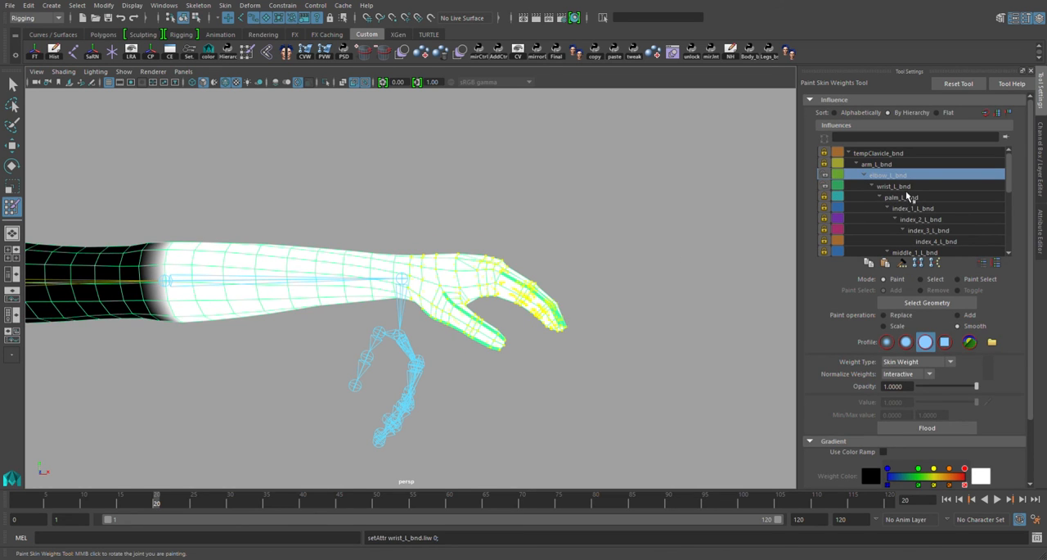
{"action": "left_click", "coordinate": [900, 187]}
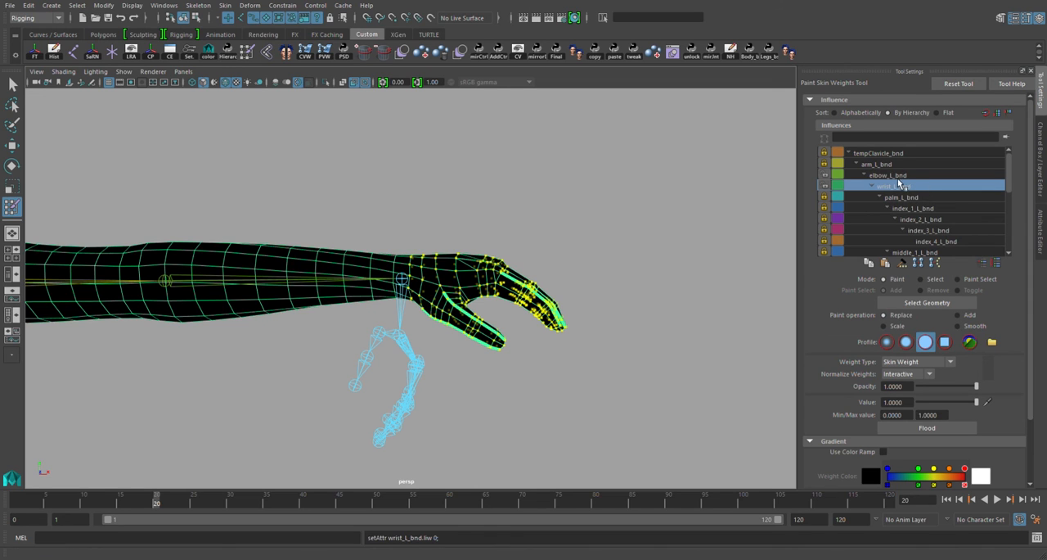
Flood the selected hand vertices with full wrist_L_bnd weight and check the wrist bend at frame 14
{"action": "left_click", "coordinate": [898, 176]}
{"action": "left_click", "coordinate": [903, 187]}
{"action": "left_click", "coordinate": [128, 504]}
{"action": "left_click_drag", "start_coordinate": [129, 505], "coordinate": [114, 504]}
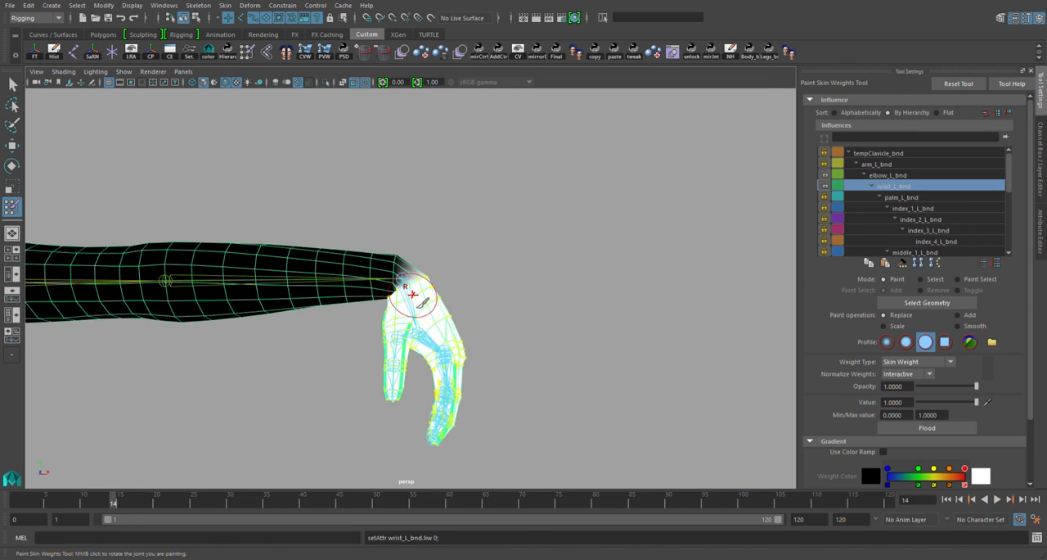
Select the vertex loop around the wrist on the hand side of the joint
{"action": "key", "text": "w"}
{"action": "scroll", "coordinate": [435, 288], "scroll_direction": "up", "scroll_amount": 3}
{"action": "left_click", "coordinate": [430, 285]}
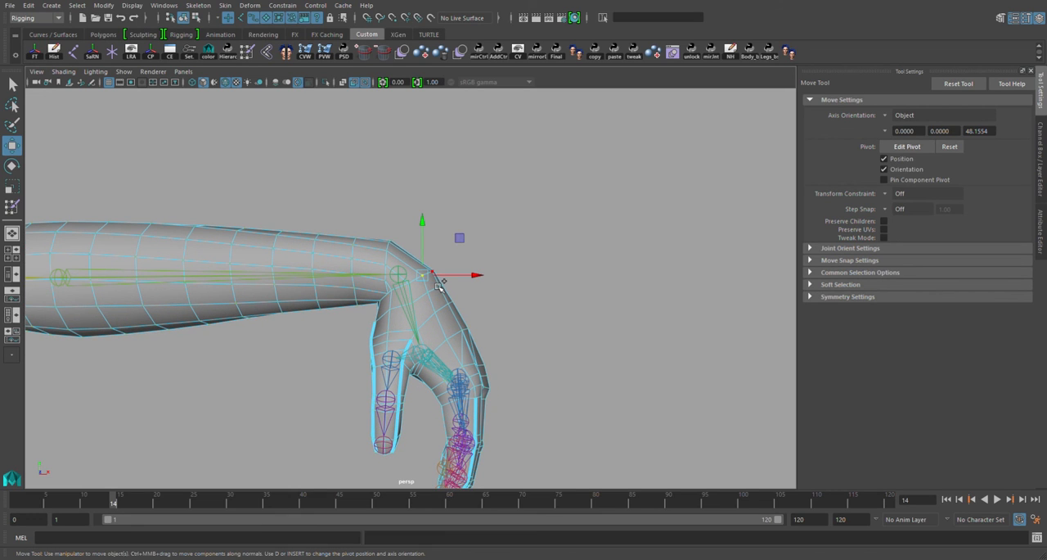
{"action": "double_click", "coordinate": [439, 284], "text": "shift"}
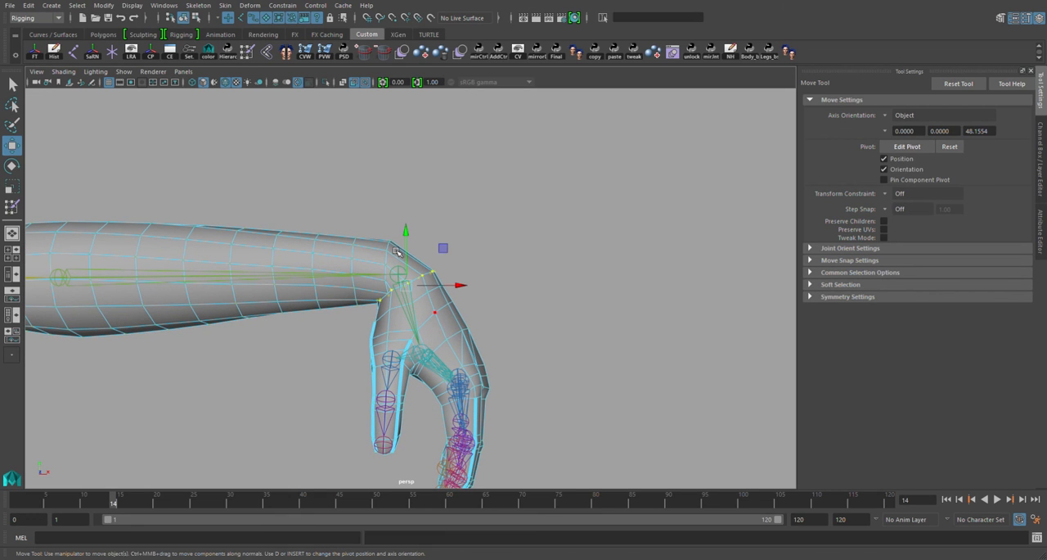
Smooth-flood the wrist_L_bnd weights on the wrist loops and check the transition at frame 1
{"action": "key", "text": "y"}
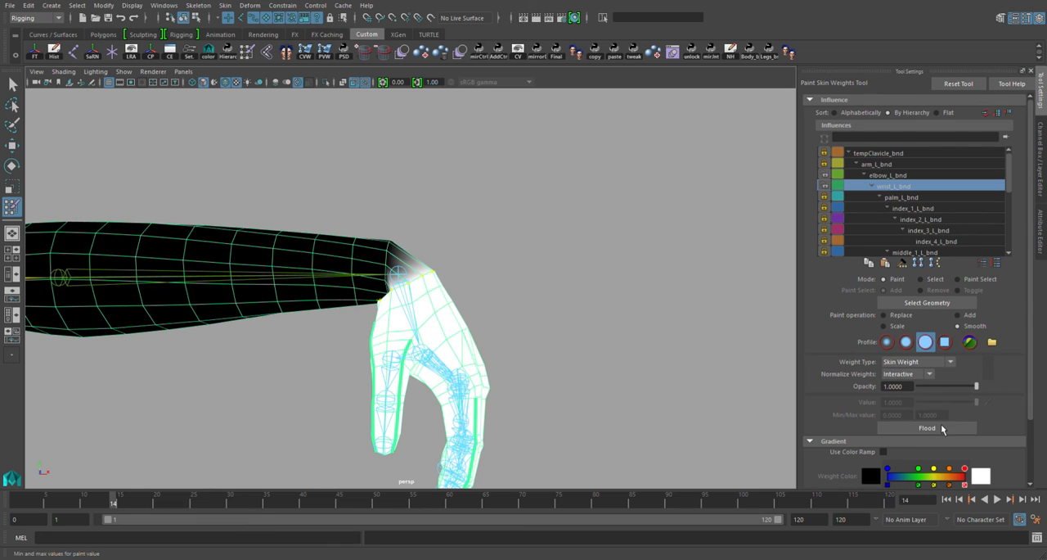
{"action": "left_click", "coordinate": [927, 427]}
{"action": "mouse_move", "coordinate": [115, 501]}
{"action": "left_mouse_down"}
{"action": "mouse_move", "coordinate": [149, 502]}
{"action": "mouse_move", "coordinate": [20, 504]}
{"action": "left_mouse_up"}
{"action": "key", "text": "w"}
{"action": "key", "text": "y"}
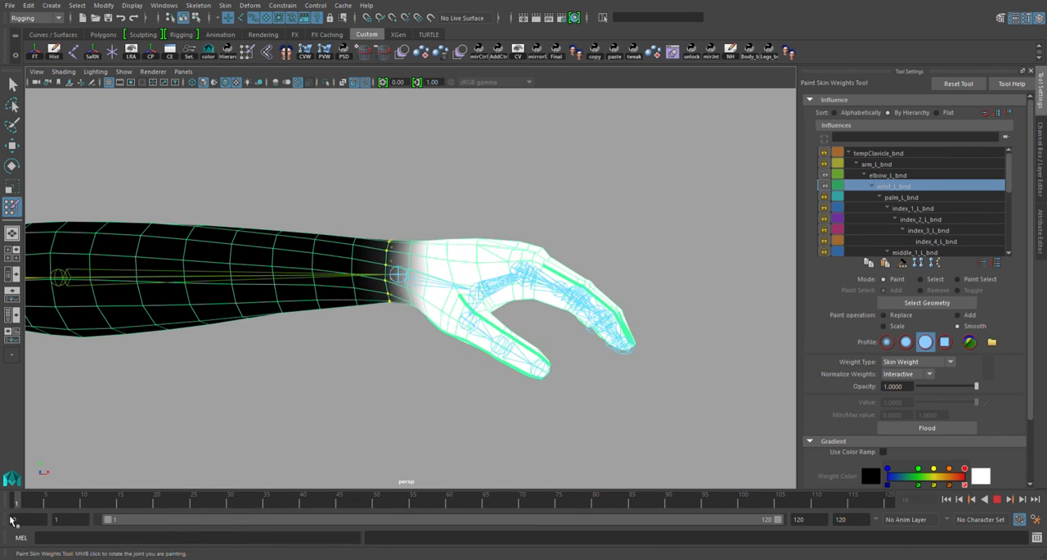
Leave weight painting, clear the selection, and review the entire arm mesh from shoulder to fingertips
{"action": "right_click_drag", "start_coordinate": [482, 339], "coordinate": [408, 267], "text": "alt"}
{"action": "key", "text": "w"}
{"action": "left_click", "coordinate": [415, 237]}
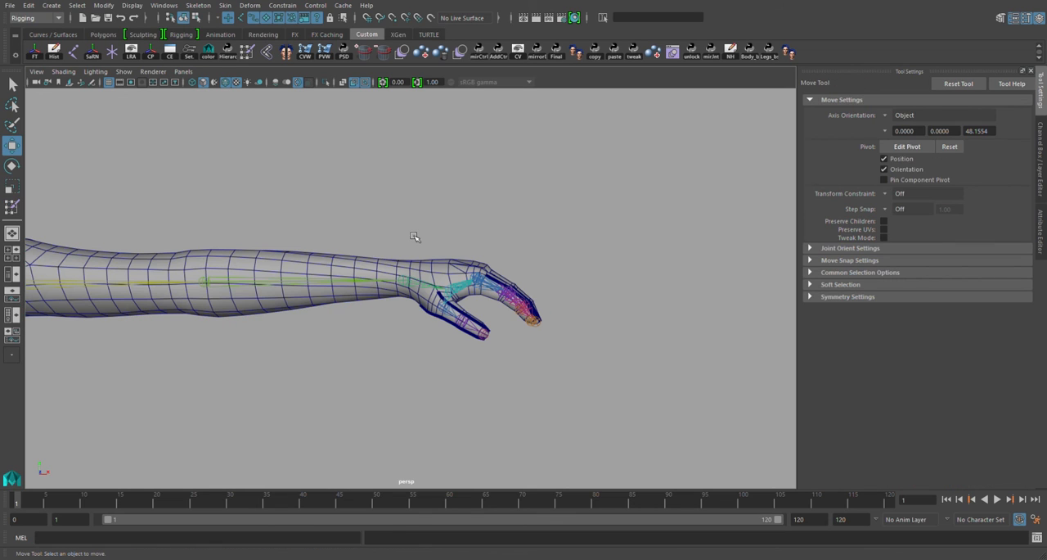
{"action": "right_click_drag", "start_coordinate": [294, 278], "coordinate": [319, 282], "text": "alt"}
{"action": "middle_click_drag", "start_coordinate": [319, 282], "coordinate": [459, 324], "text": "alt"}
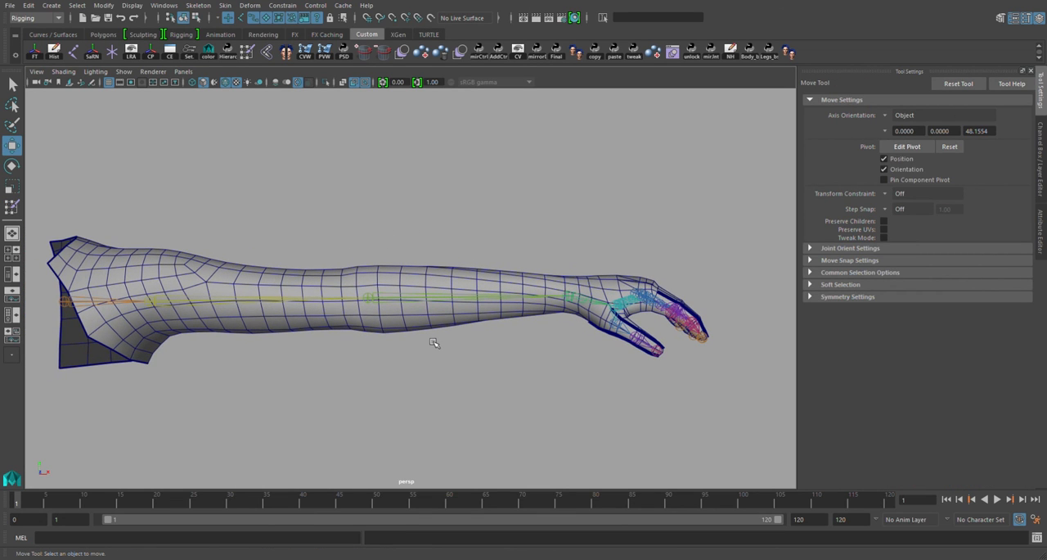